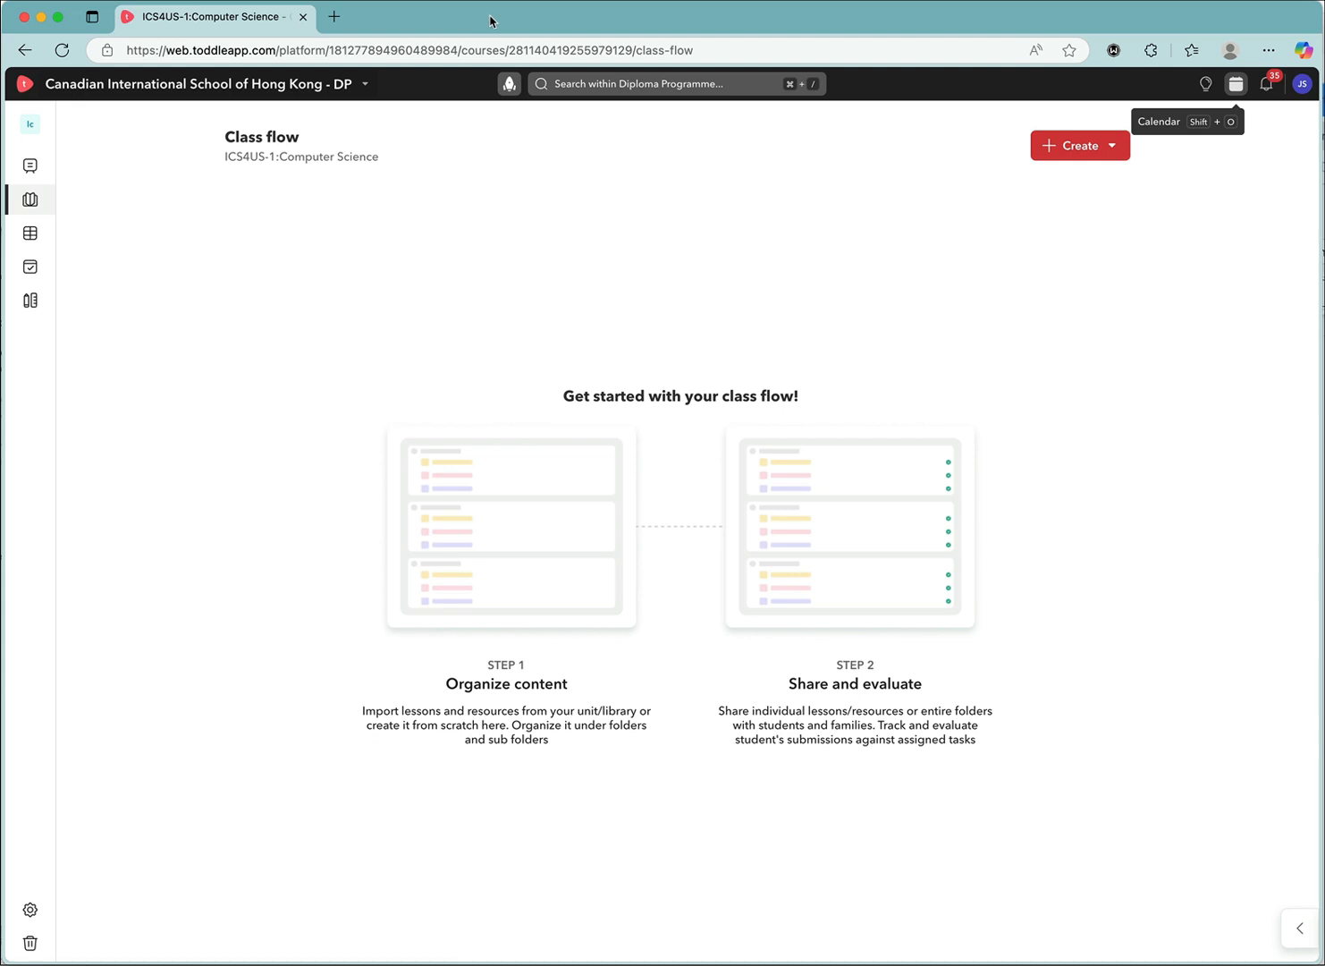
# Create a quick task in the class flow and title it "Programming Challenges".
pyautogui.click(1112, 150)
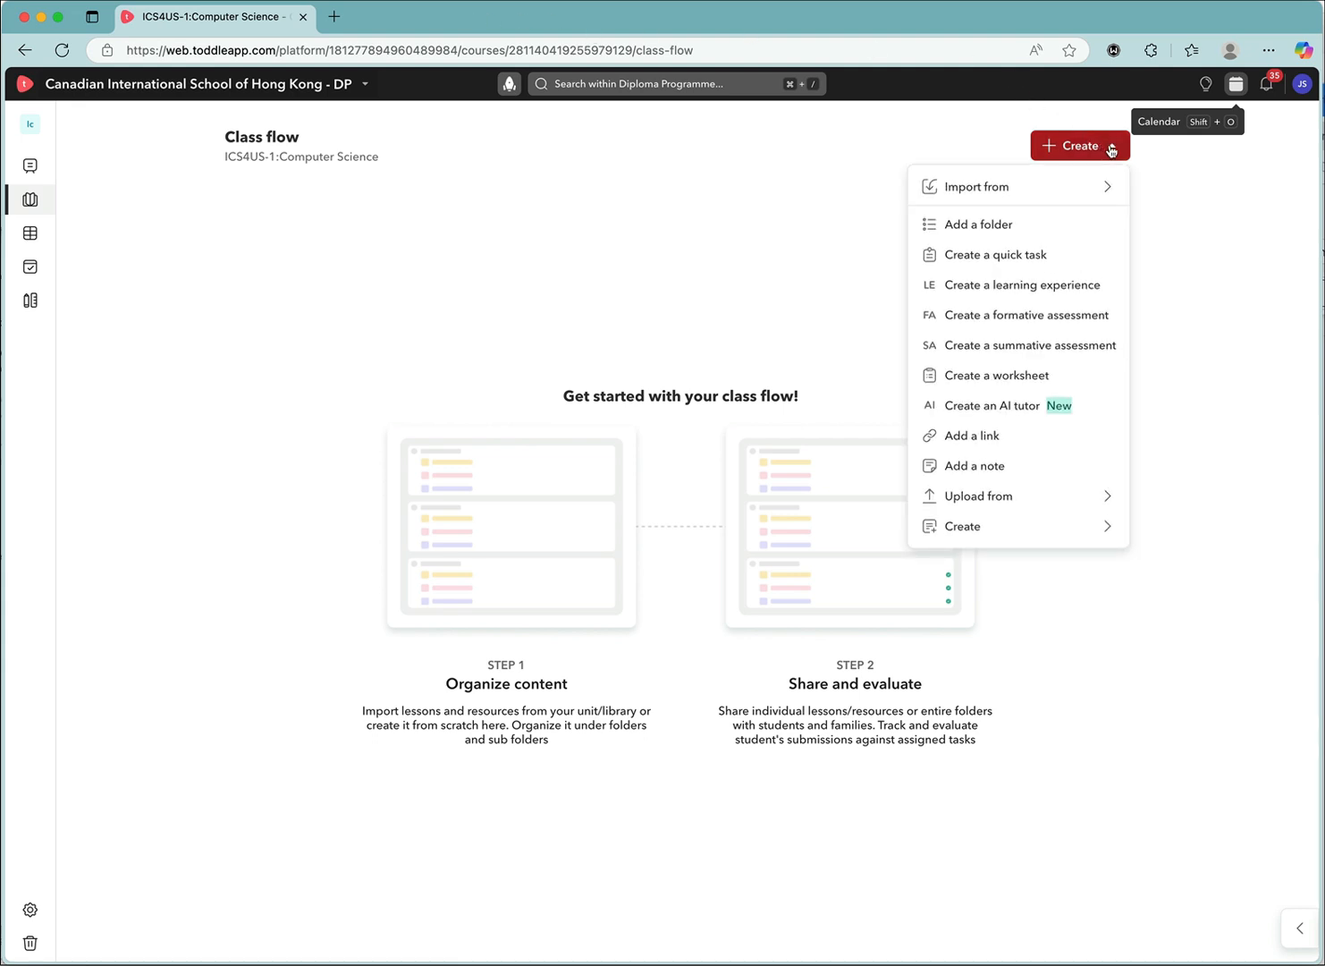
pyautogui.click(997, 258)
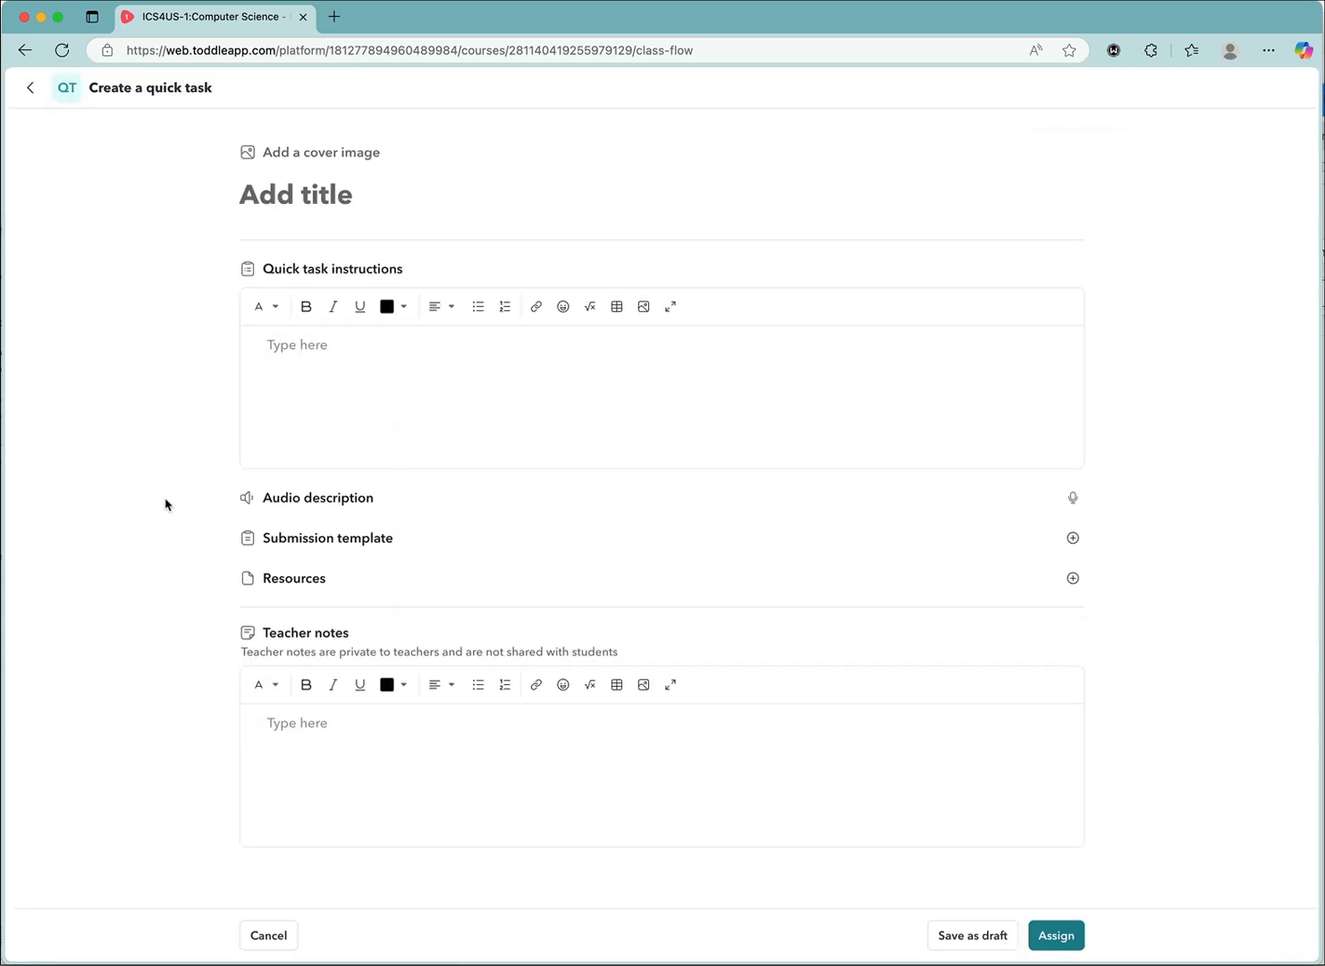
pyautogui.click(326, 356)
pyautogui.click(306, 754)
pyautogui.click(305, 193)
pyautogui.write('Program')
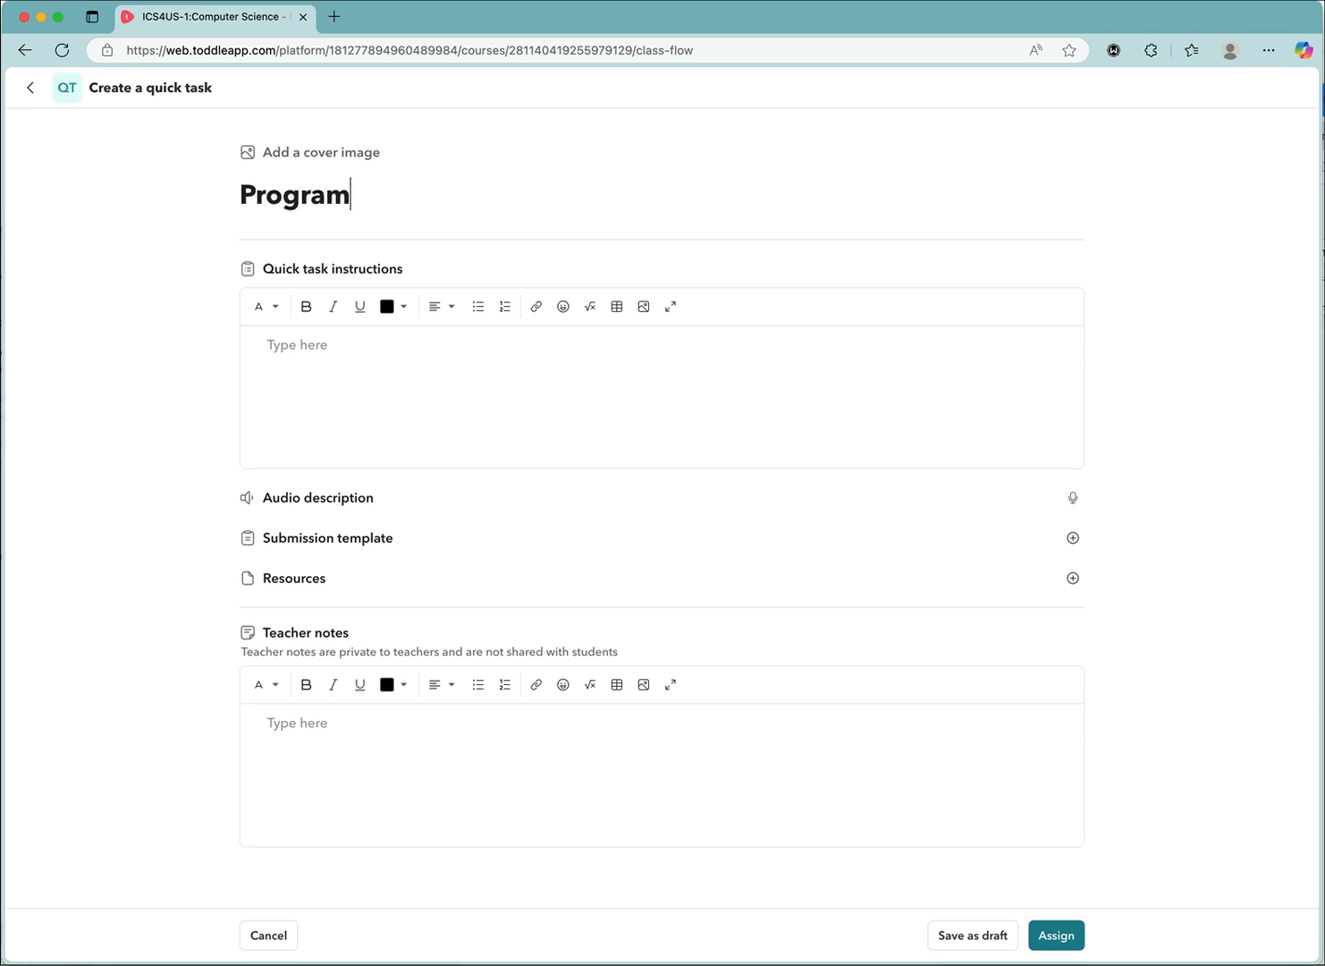
pyautogui.write('ming Challeng')
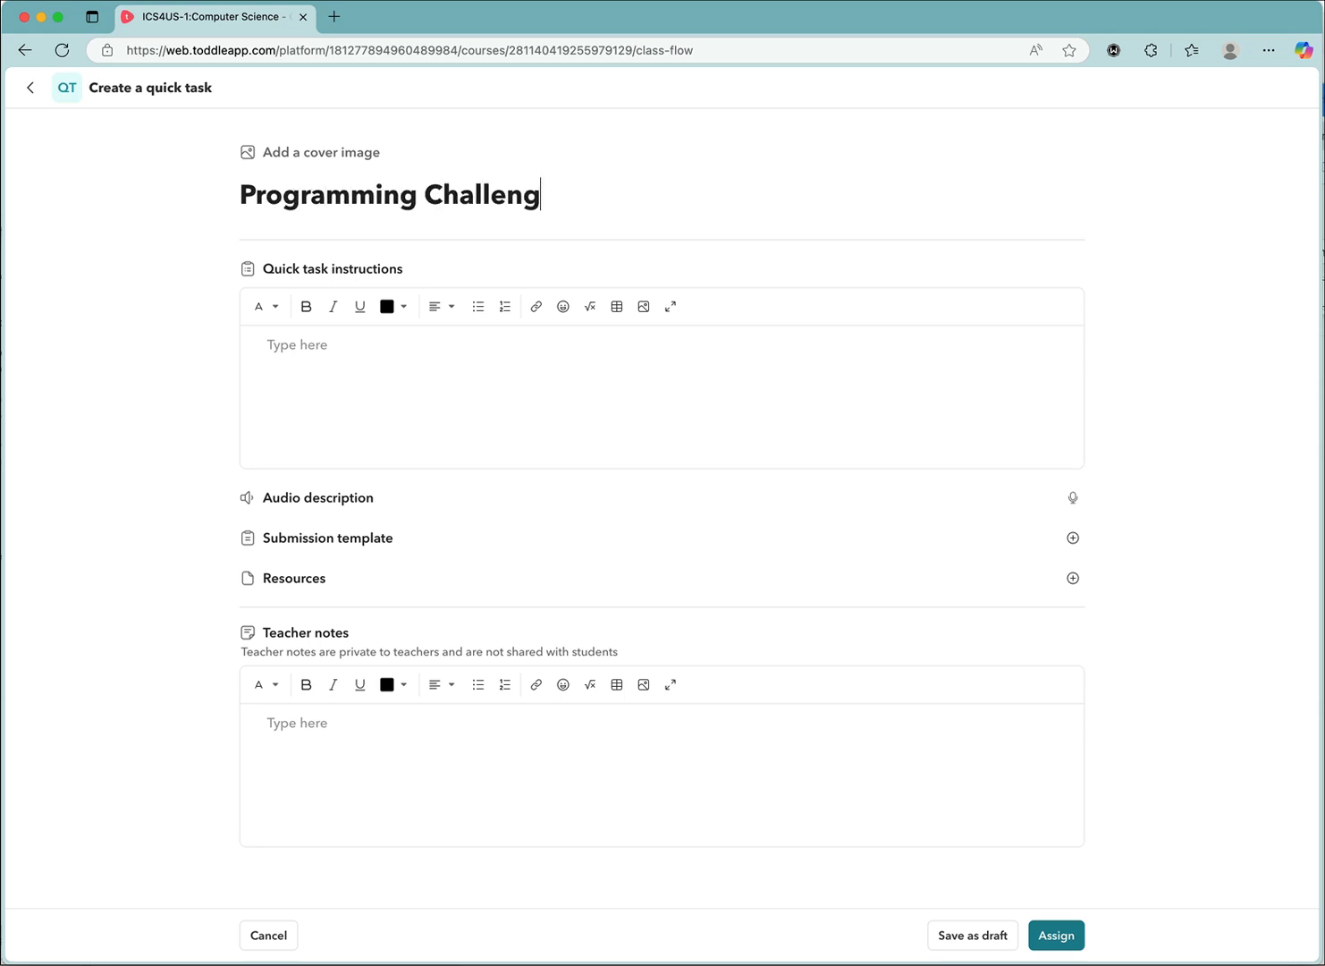
pyautogui.write('es')
# Paste the copied schedule of dated coding challenges into the teacher notes and format it as a bulleted list.
pyautogui.press('super+Tab')
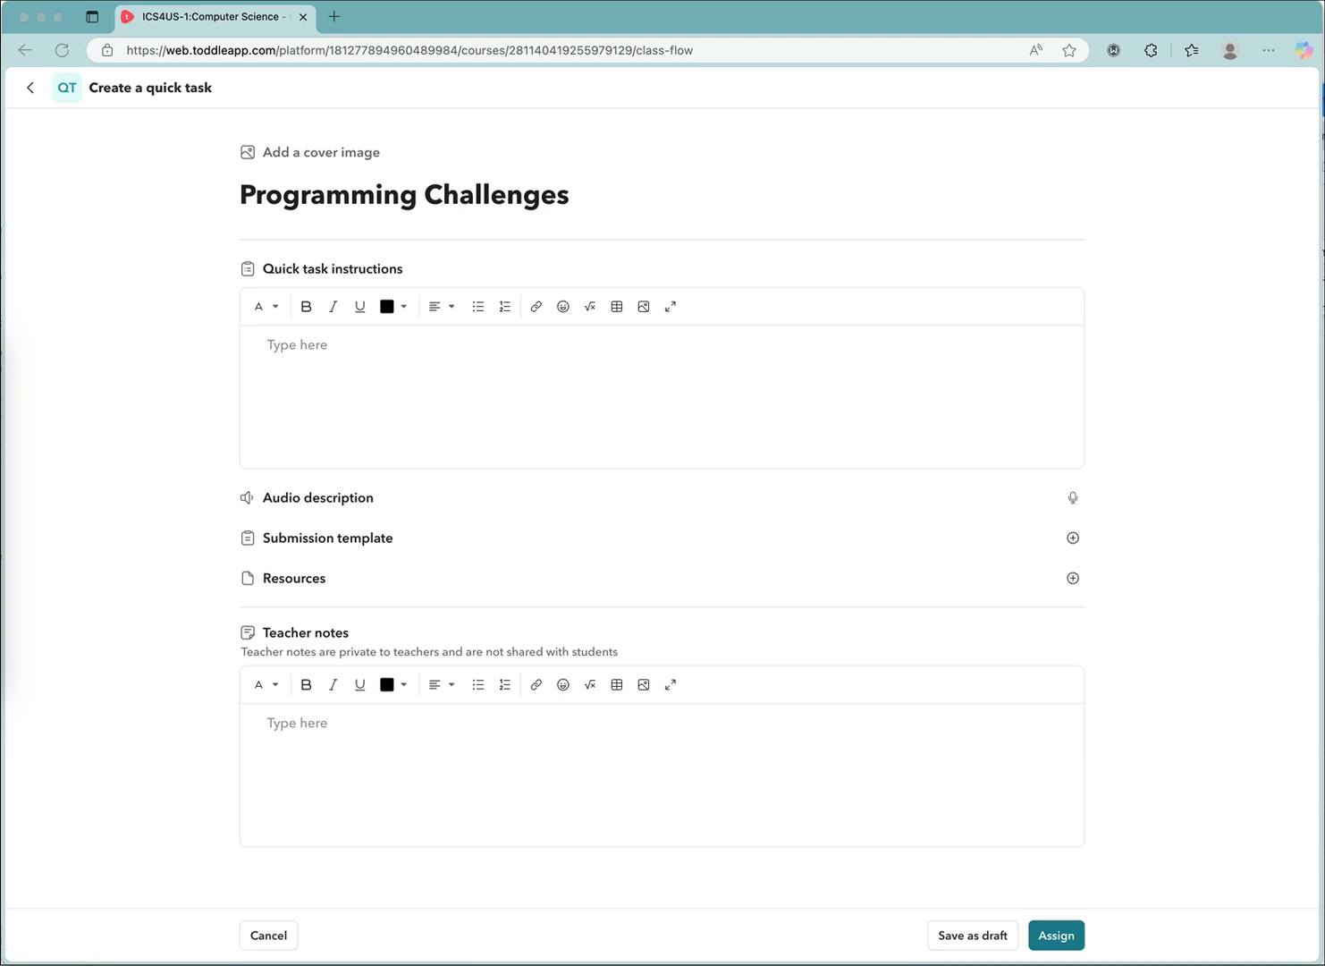
pyautogui.press('super+Tab')
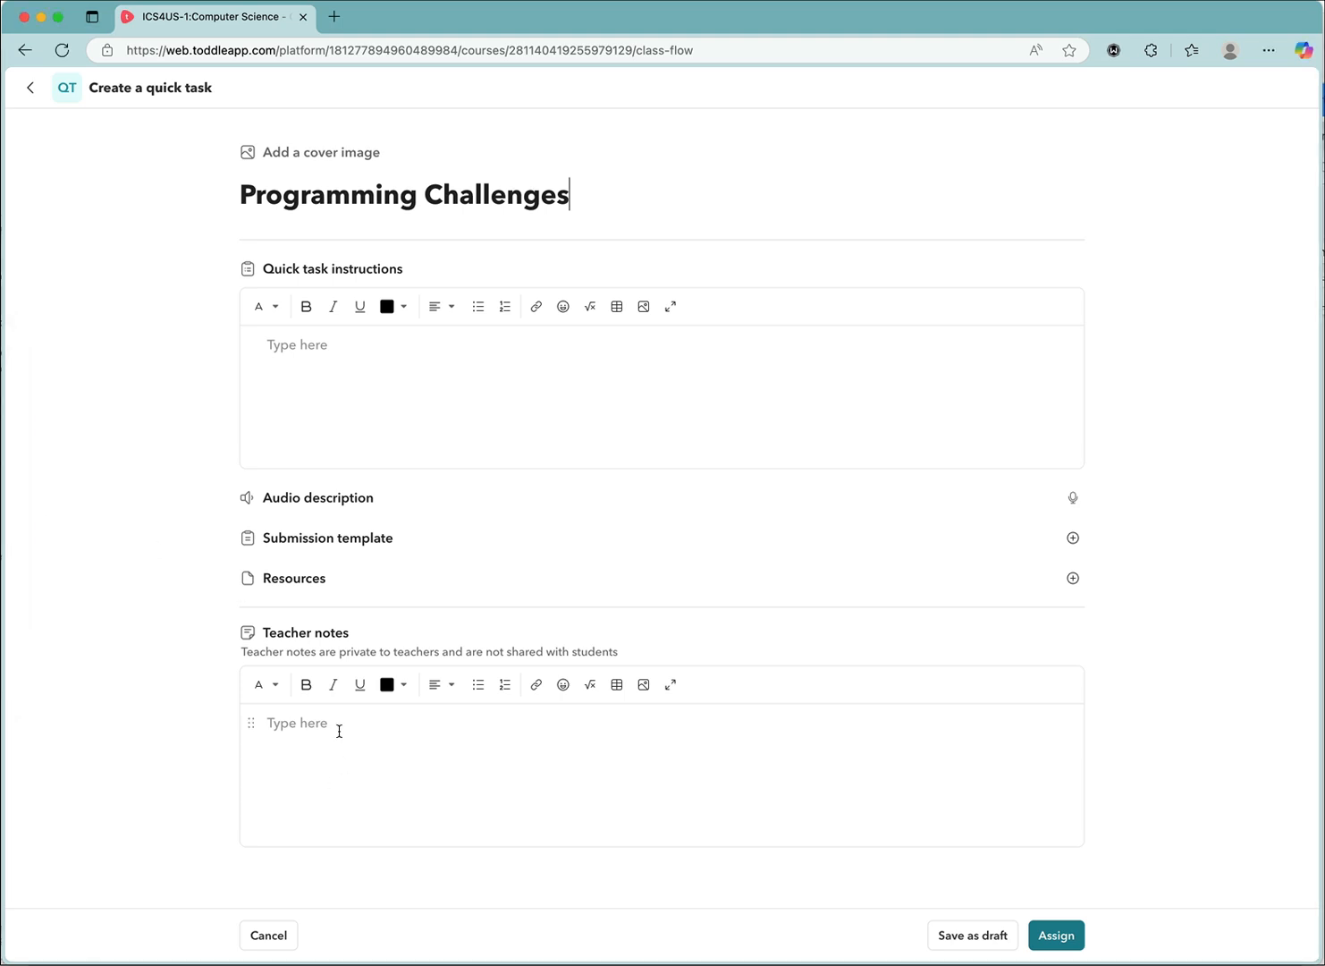
pyautogui.click(339, 731)
pyautogui.press('super+v')
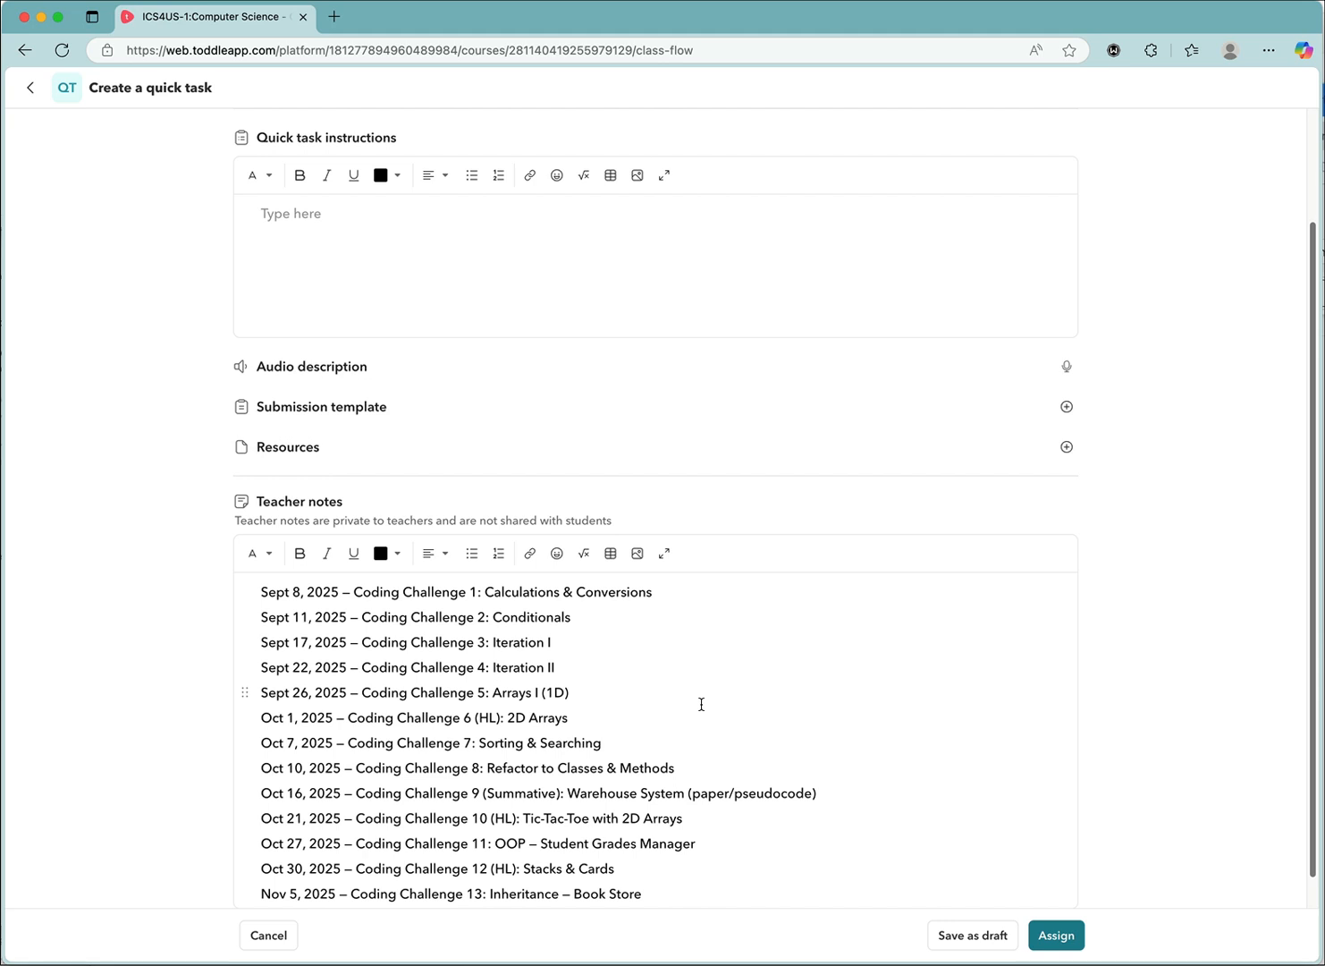
pyautogui.press('super+a')
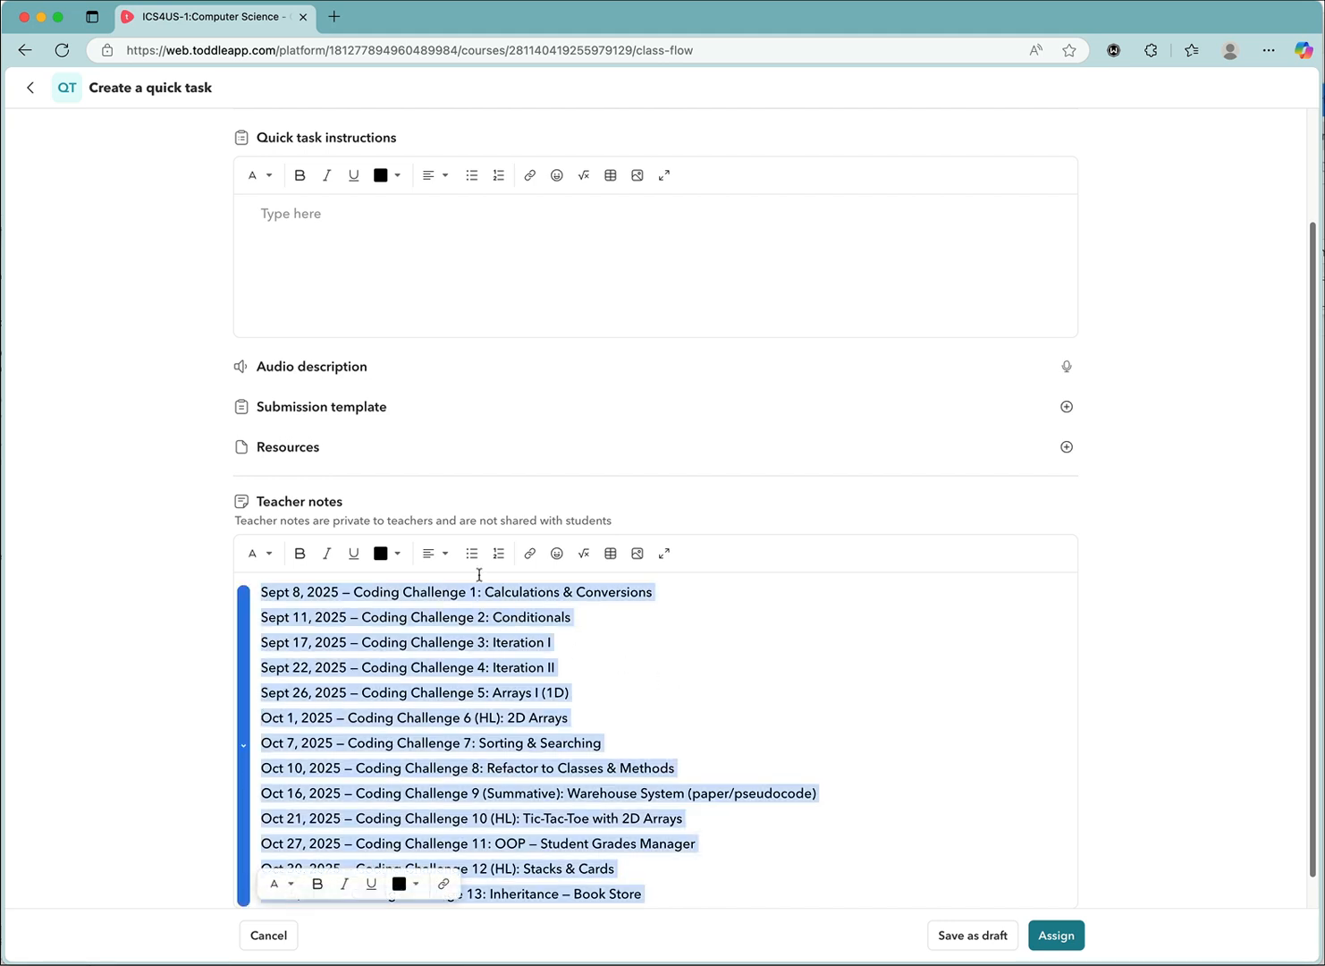
pyautogui.click(472, 552)
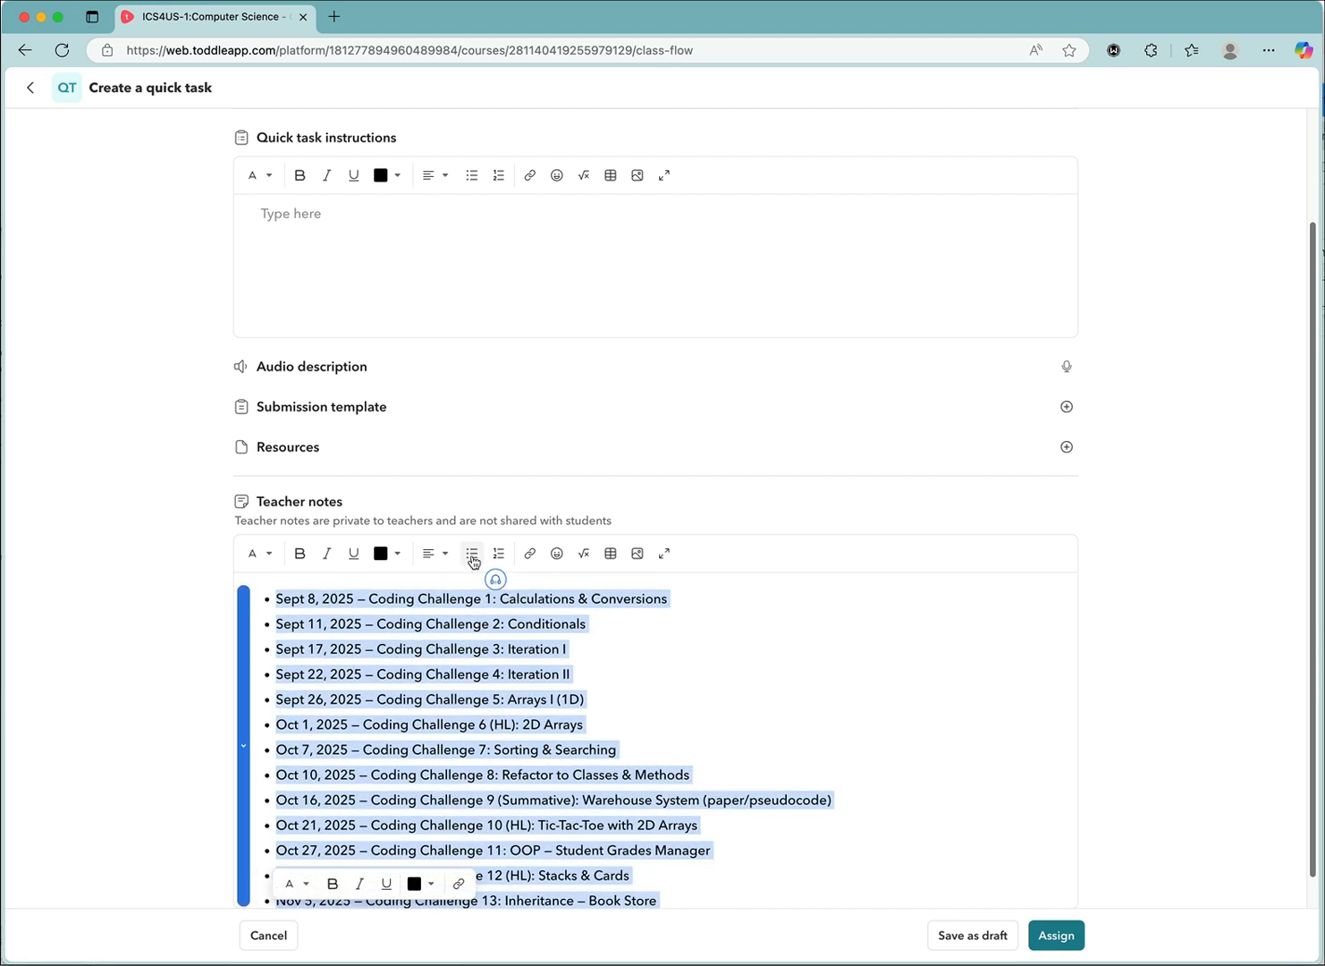
pyautogui.click(659, 678)
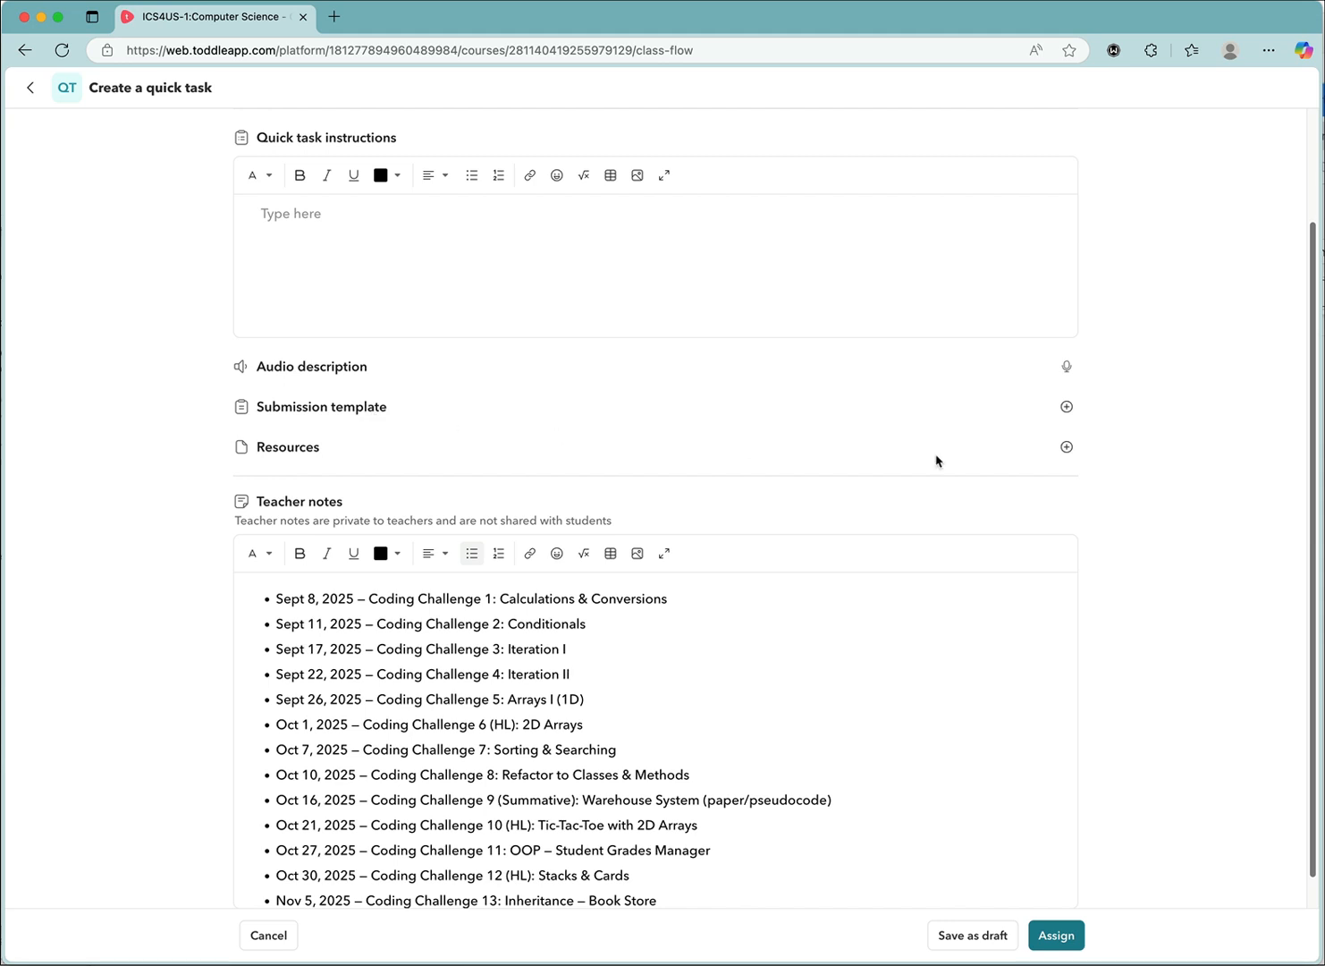
# Attach "2026 Coding Challenges.docx" as a linked resource from the G11 folder under DP Computer Science on the US Design & Technology SharePoint site.
pyautogui.click(1070, 449)
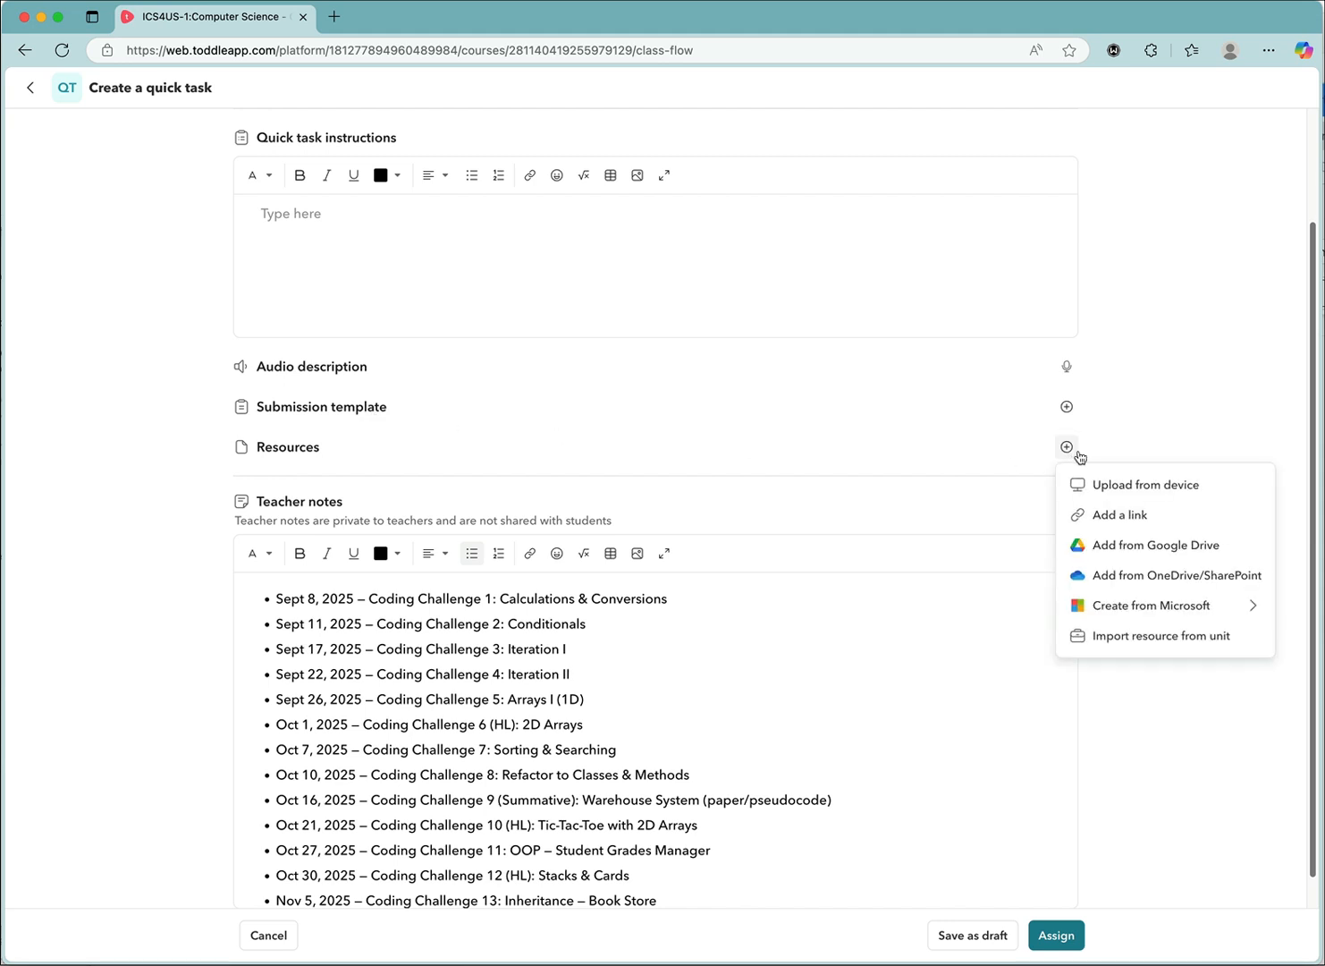
pyautogui.moveTo(1163, 610)
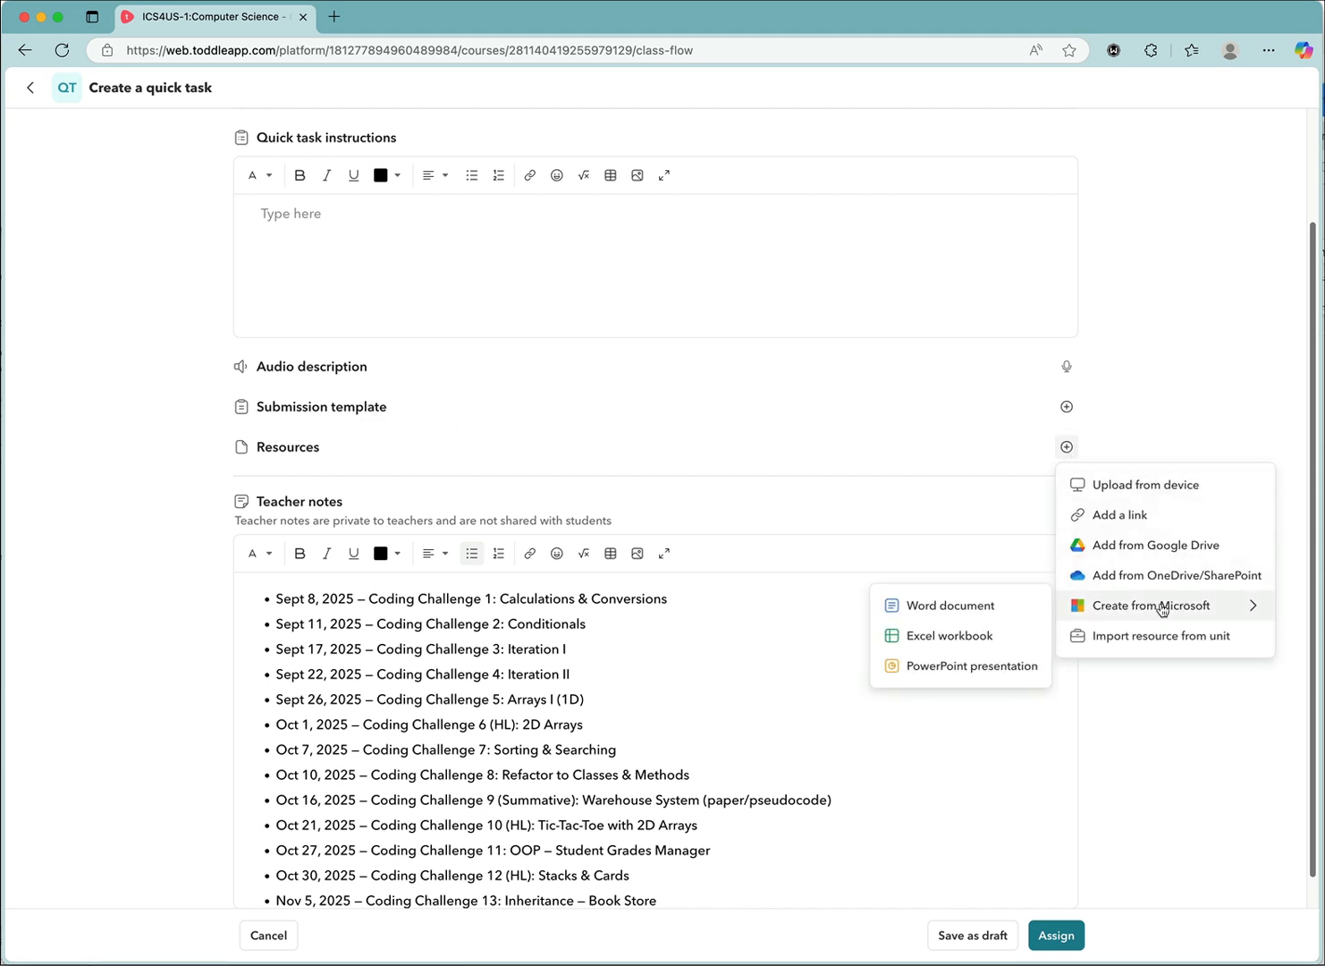
pyautogui.click(1157, 577)
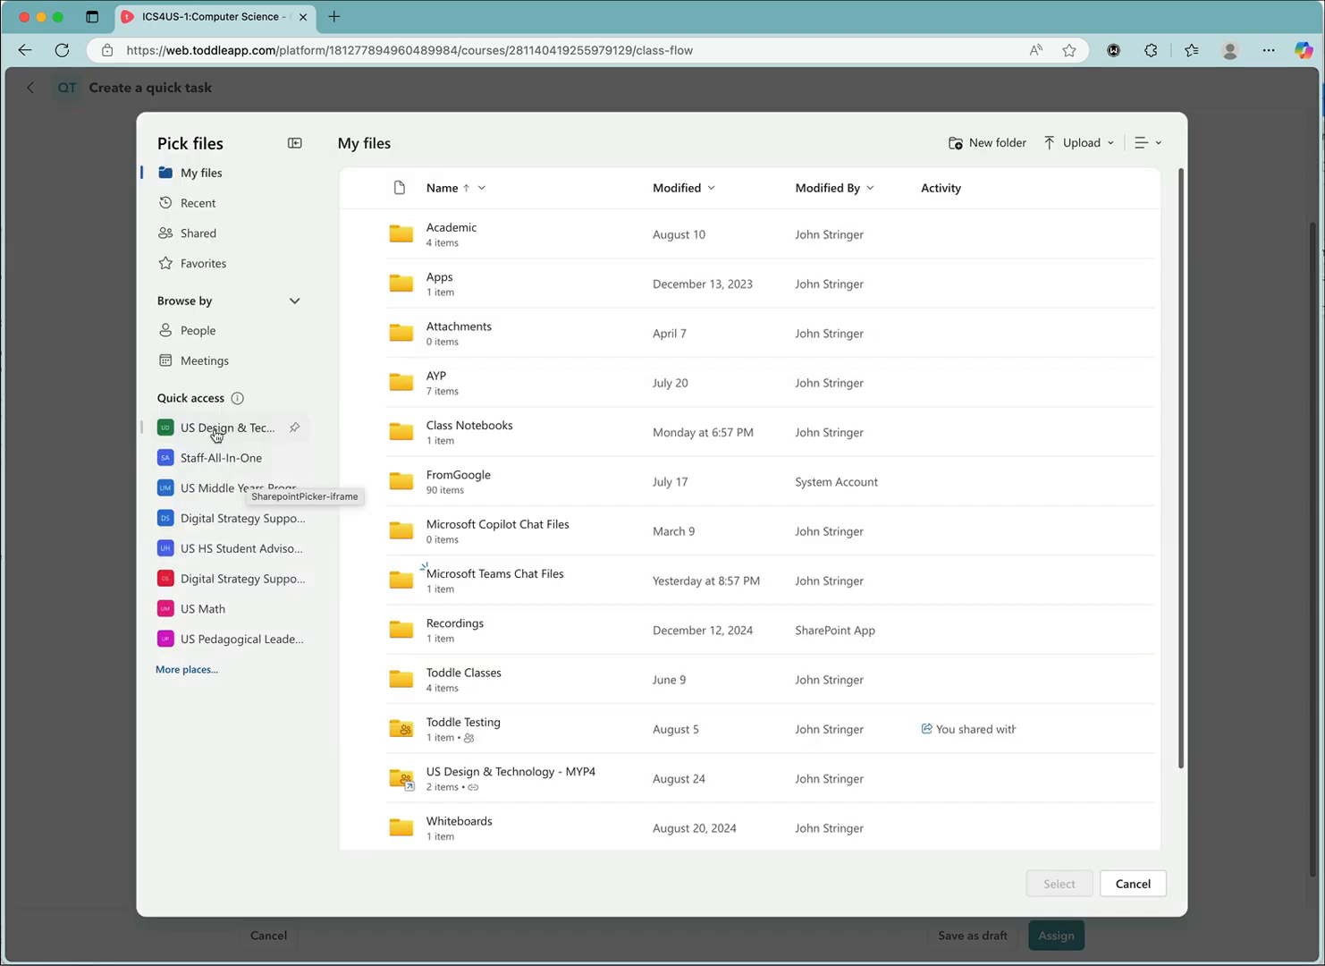
pyautogui.click(214, 431)
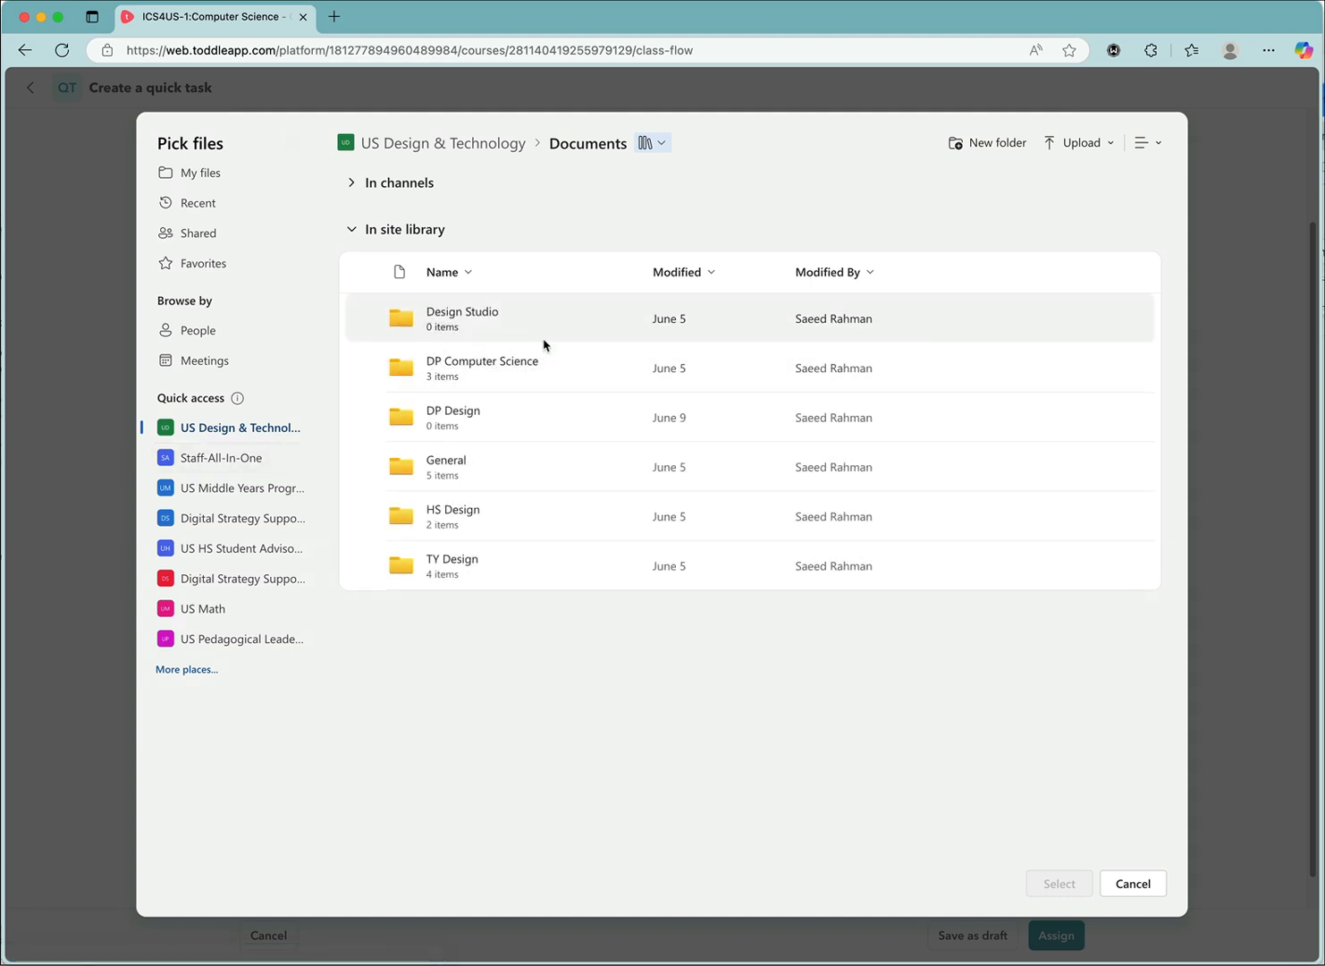
pyautogui.click(485, 365)
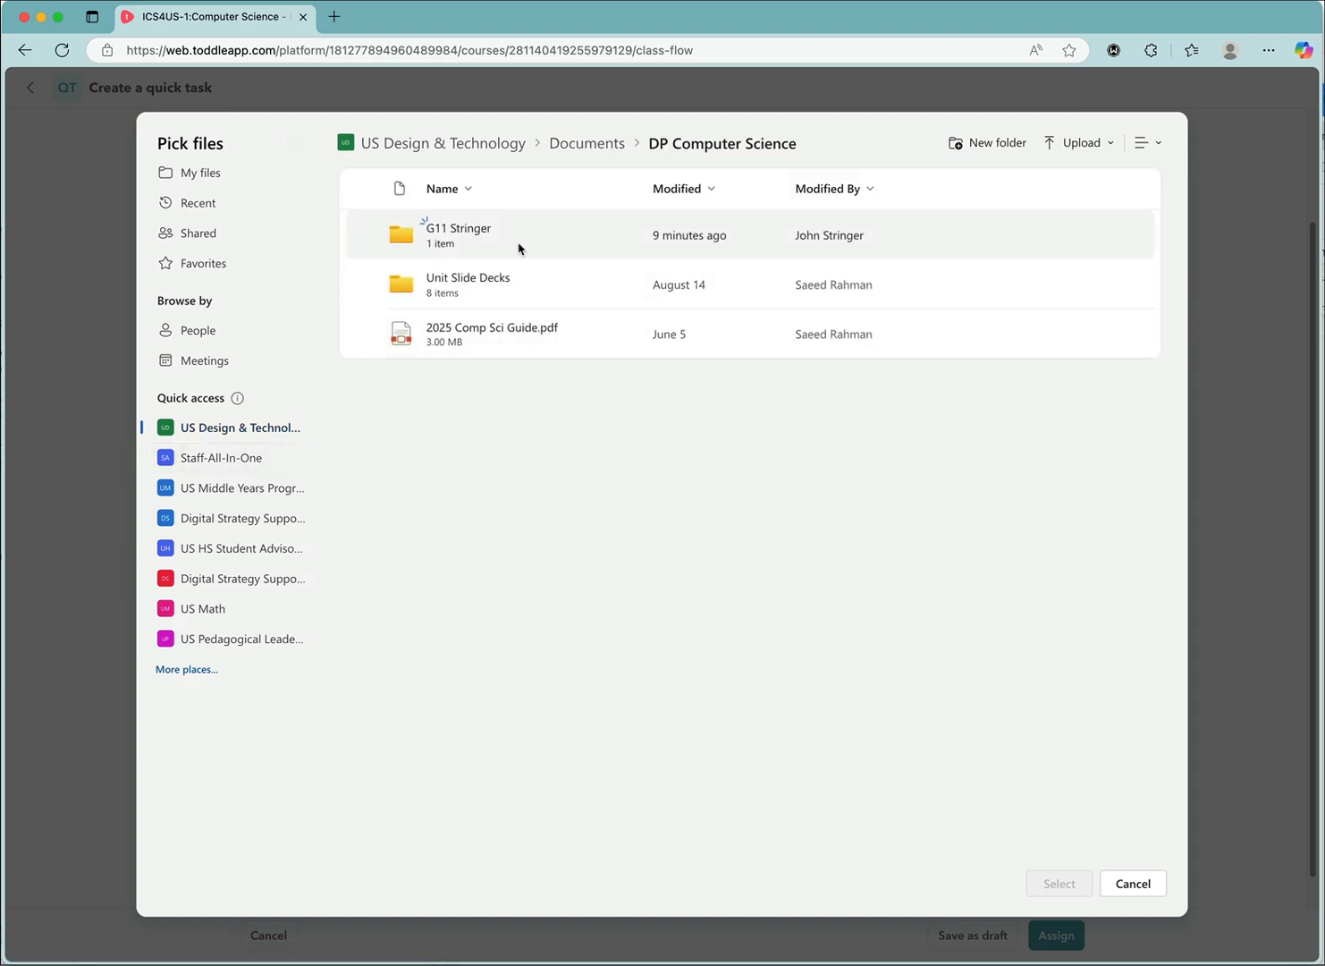
pyautogui.click(479, 233)
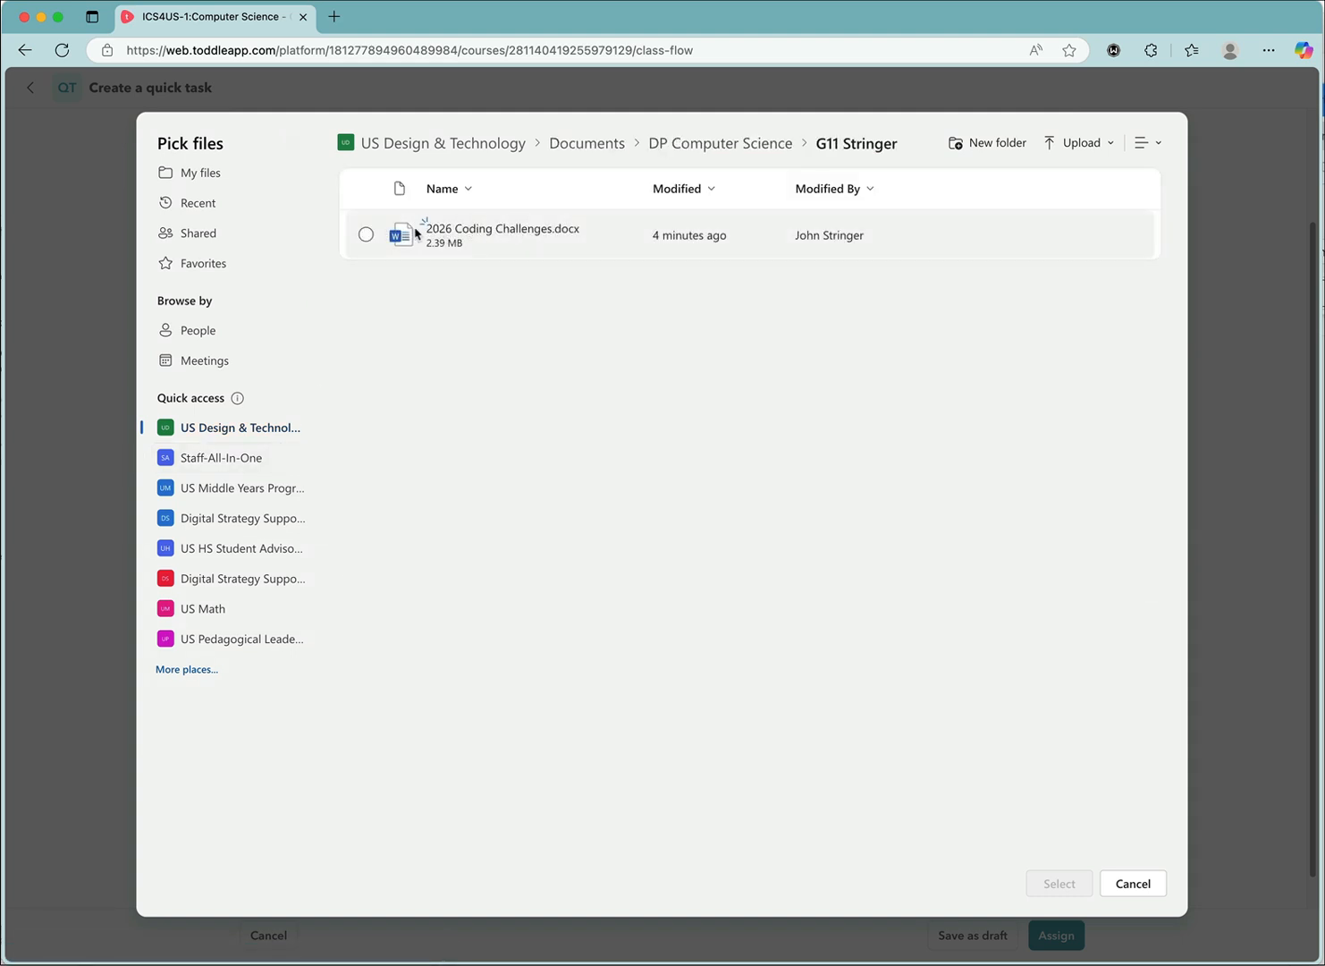
pyautogui.click(364, 235)
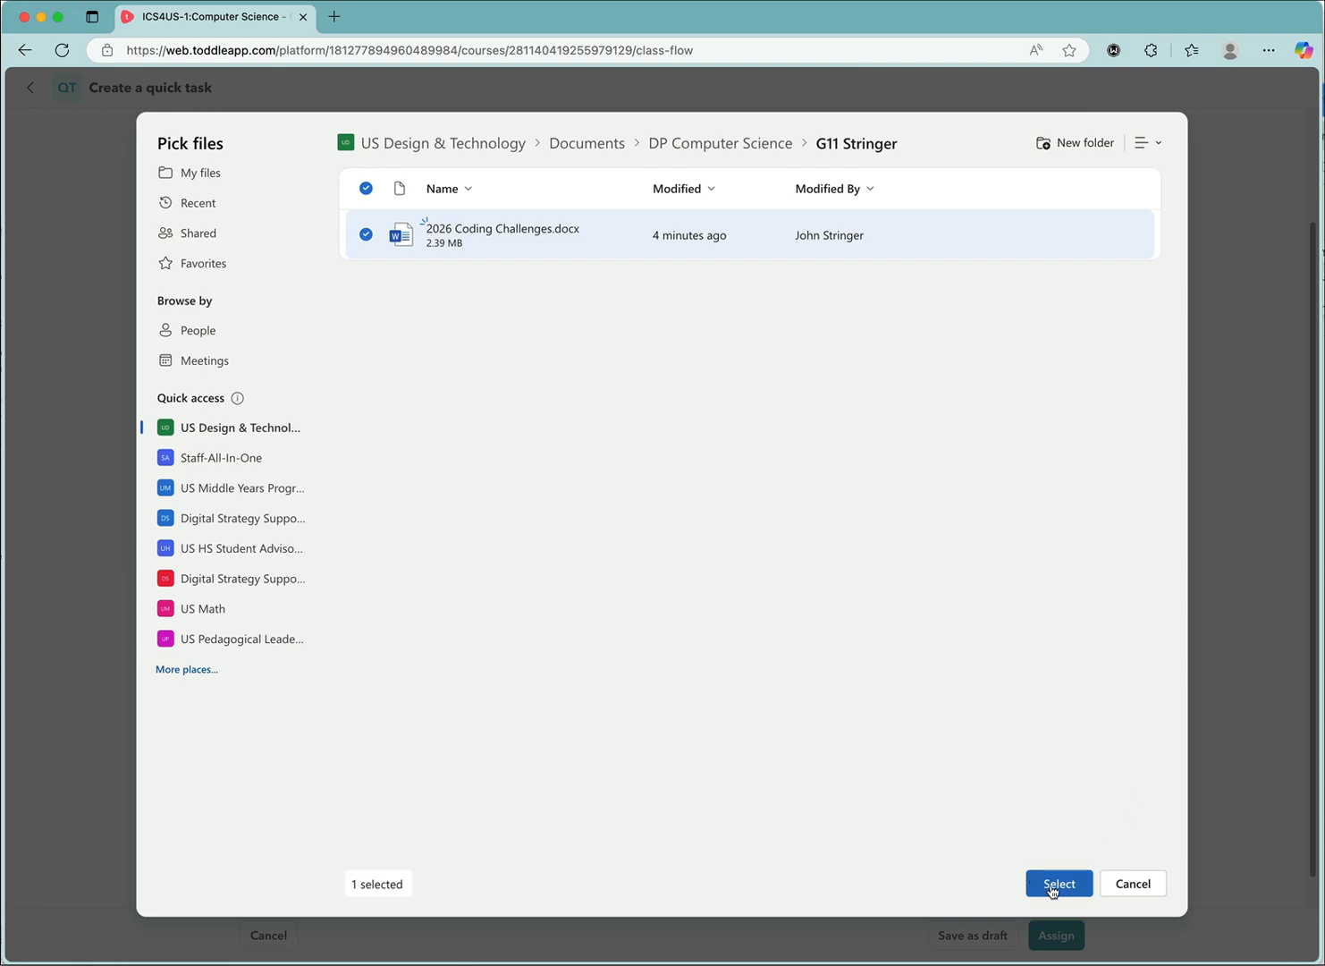
pyautogui.click(1055, 886)
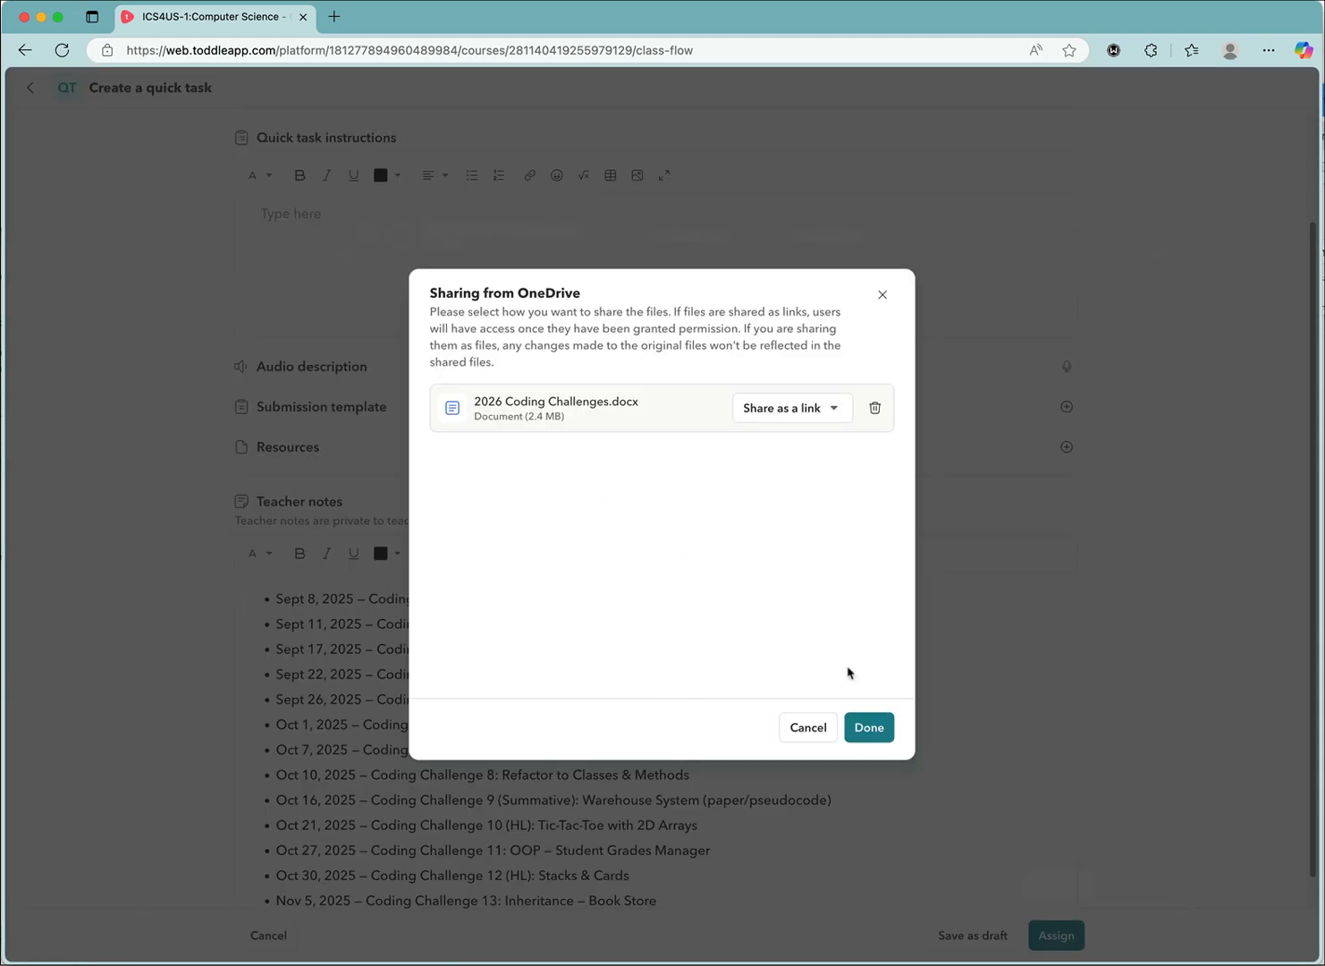
pyautogui.click(868, 727)
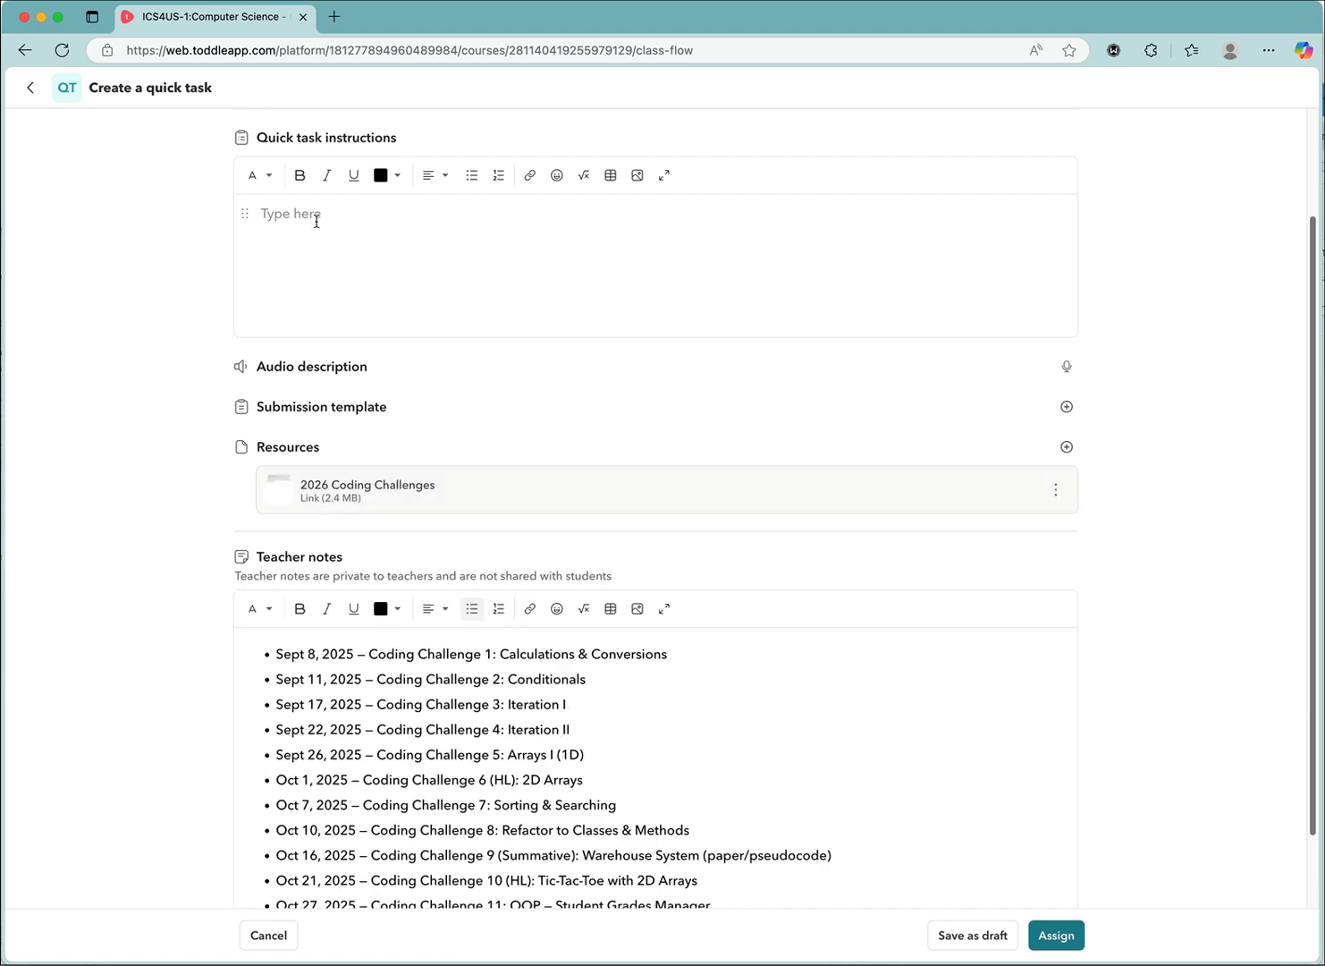
# Enter the task instructions "Instruction: Please refer to the linked Word document below for the full details of each programming challenge.".
pyautogui.click(316, 221)
pyautogui.write('Instruction: Please refer ')
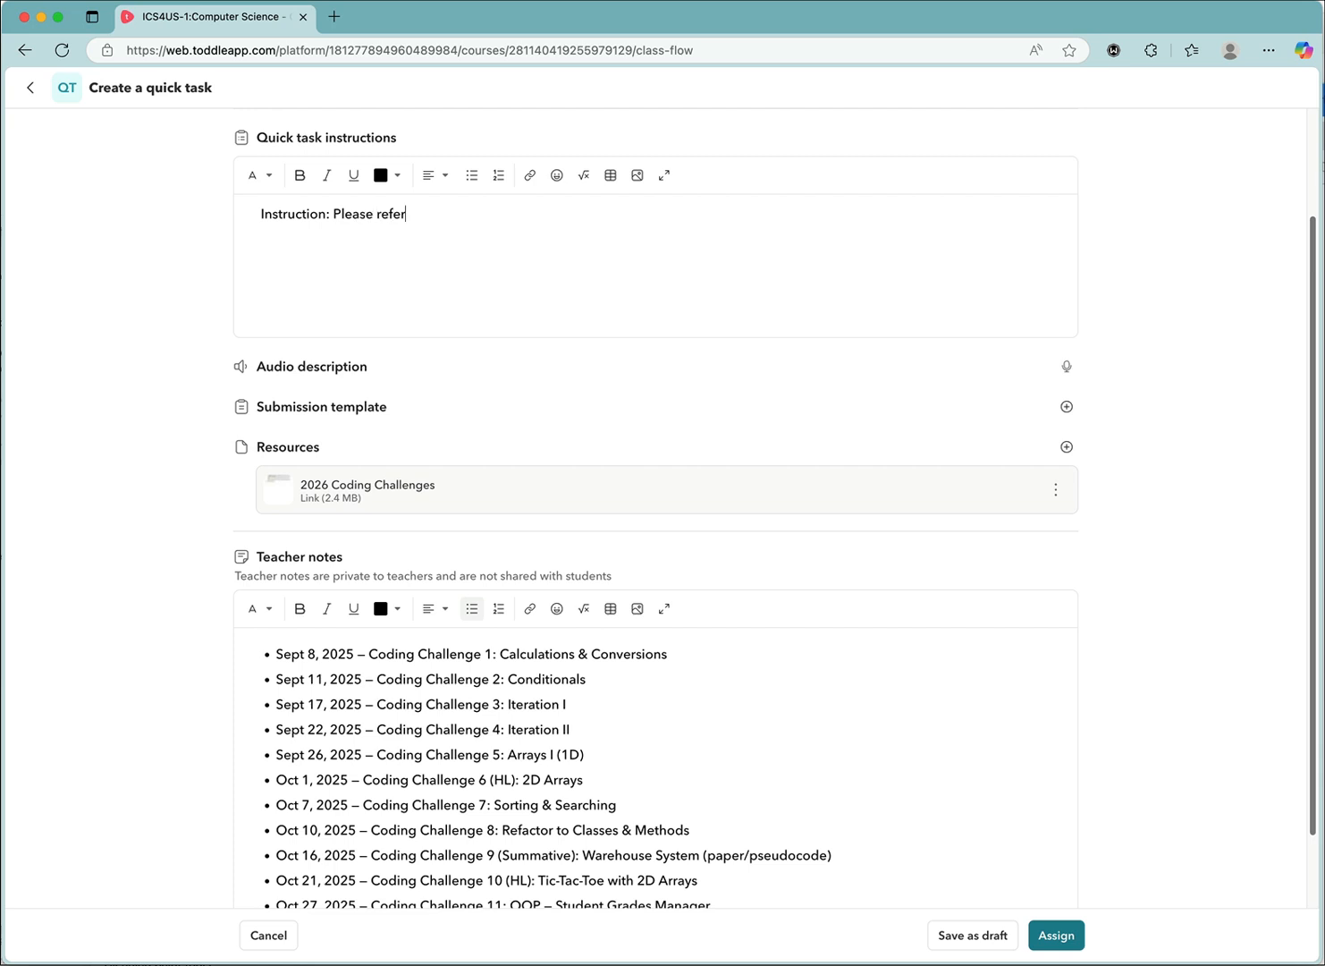
pyautogui.write('to the Wro')
pyautogui.write('d')
pyautogui.press('BackSpace')
pyautogui.press('BackSpace')
pyautogui.press('BackSpace')
pyautogui.press('BackSpace')
pyautogui.write('od')
pyautogui.press('BackSpace')
pyautogui.press('BackSpace')
pyautogui.write('r')
pyautogui.press('BackSpace')
pyautogui.press('BackSpace')
pyautogui.press('BackSpace')
pyautogui.write('linked Word doc')
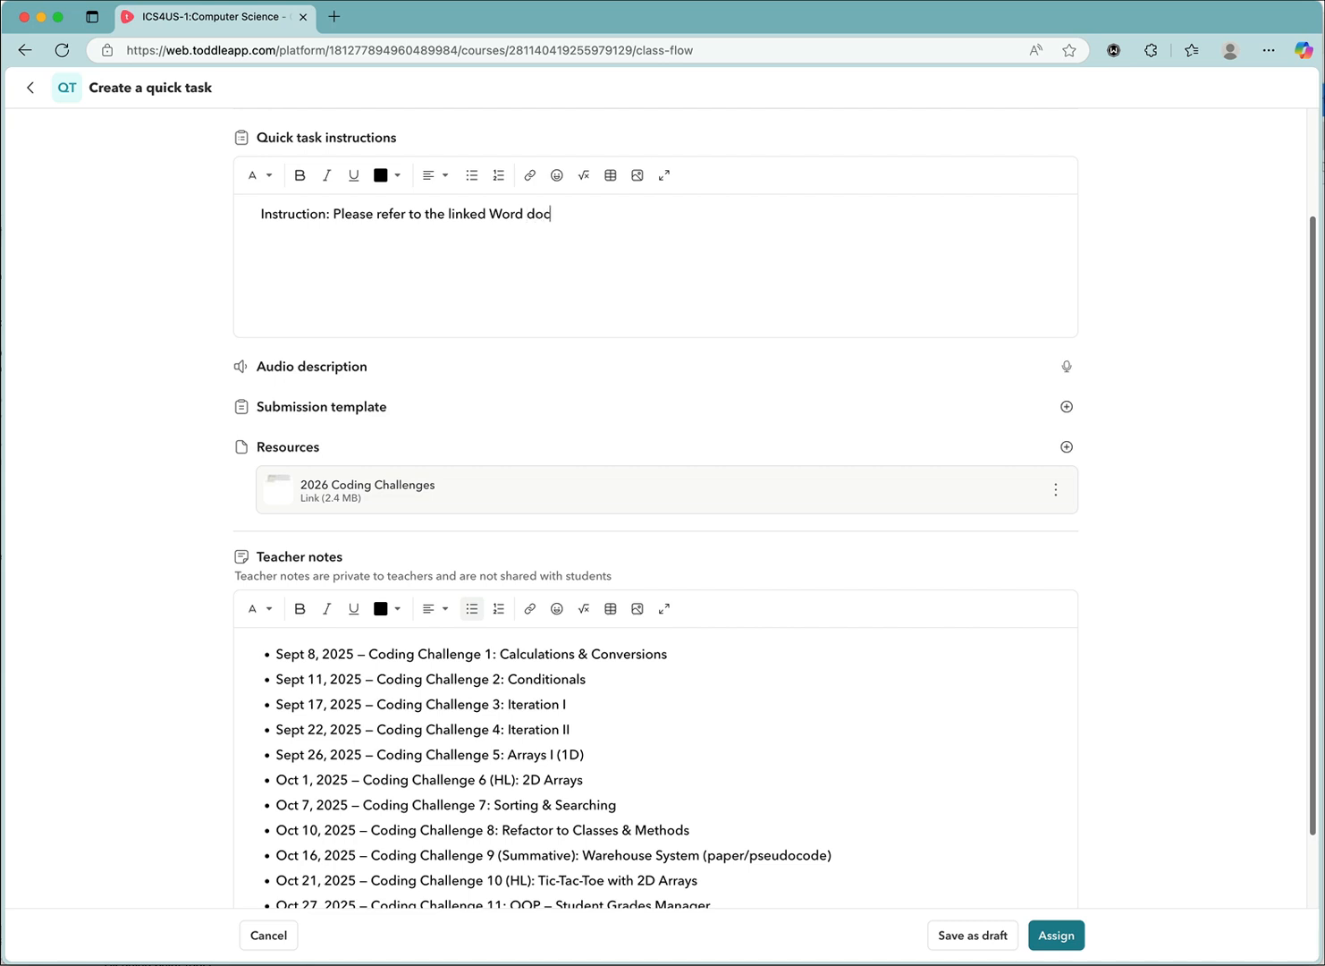
pyautogui.write('ument below for the full d')
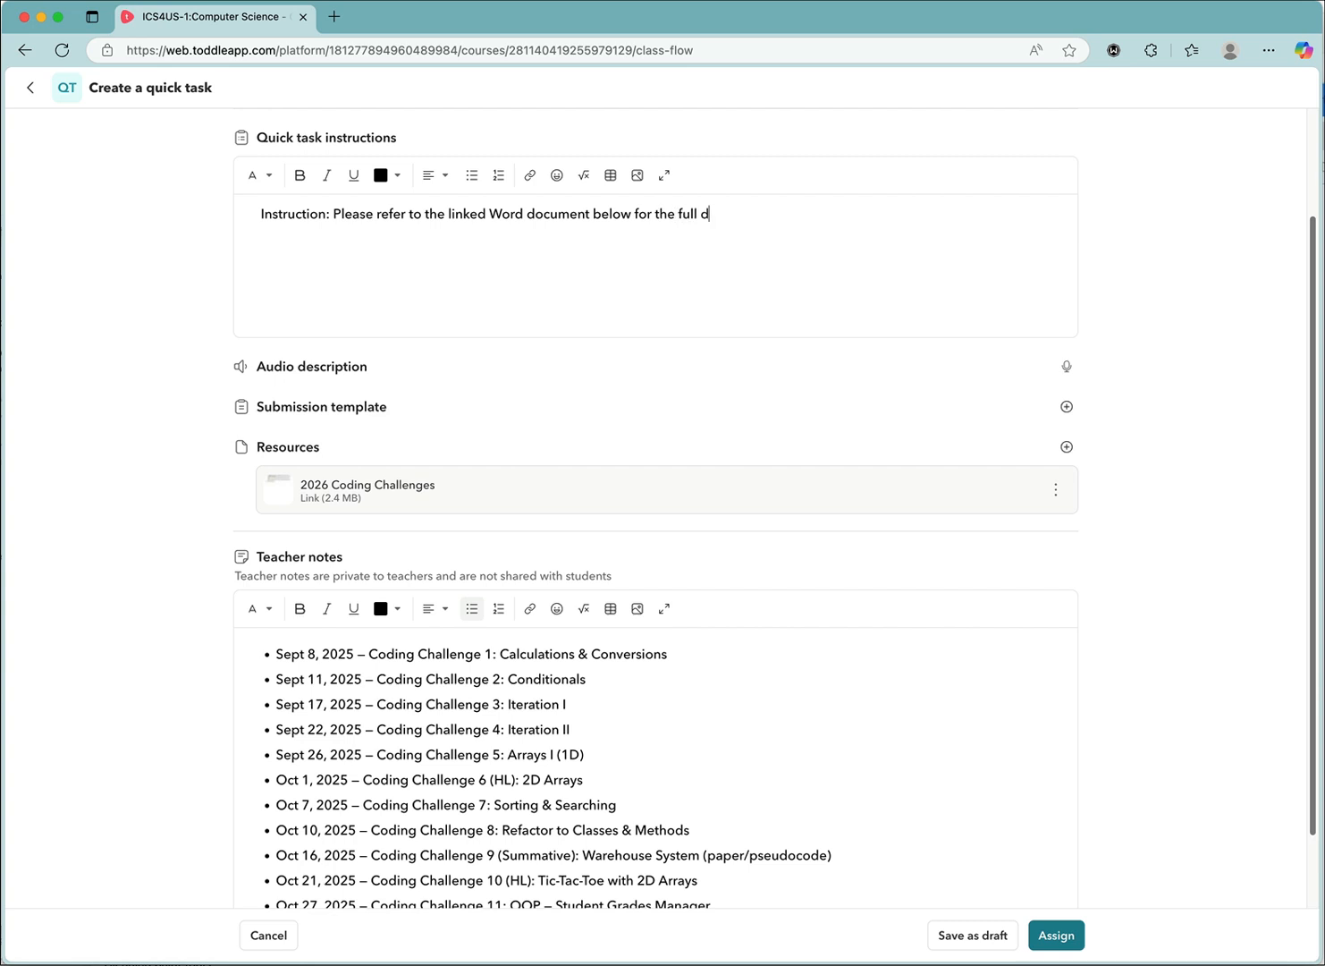
pyautogui.write('etails of each programming challenge.')
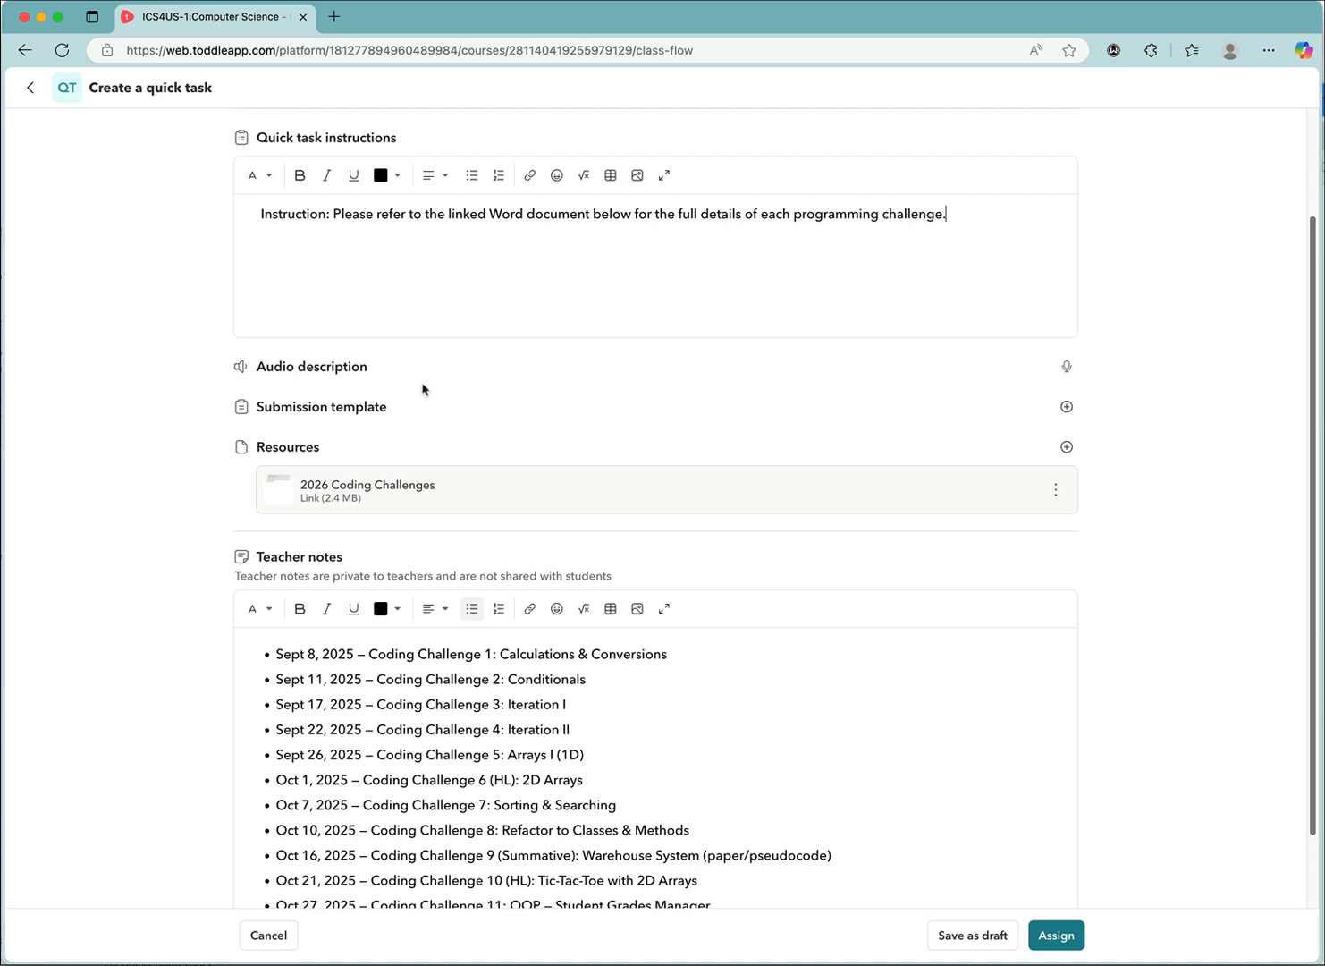
# Move the "Sept 8, 2025 – Coding Challenge 1: Calculations & Conversions" entry from the teacher notes to below the task instructions, after a blank line.
pyautogui.click(720, 654)
pyautogui.press('super+a')
pyautogui.press('super+c')
pyautogui.press('BackSpace')
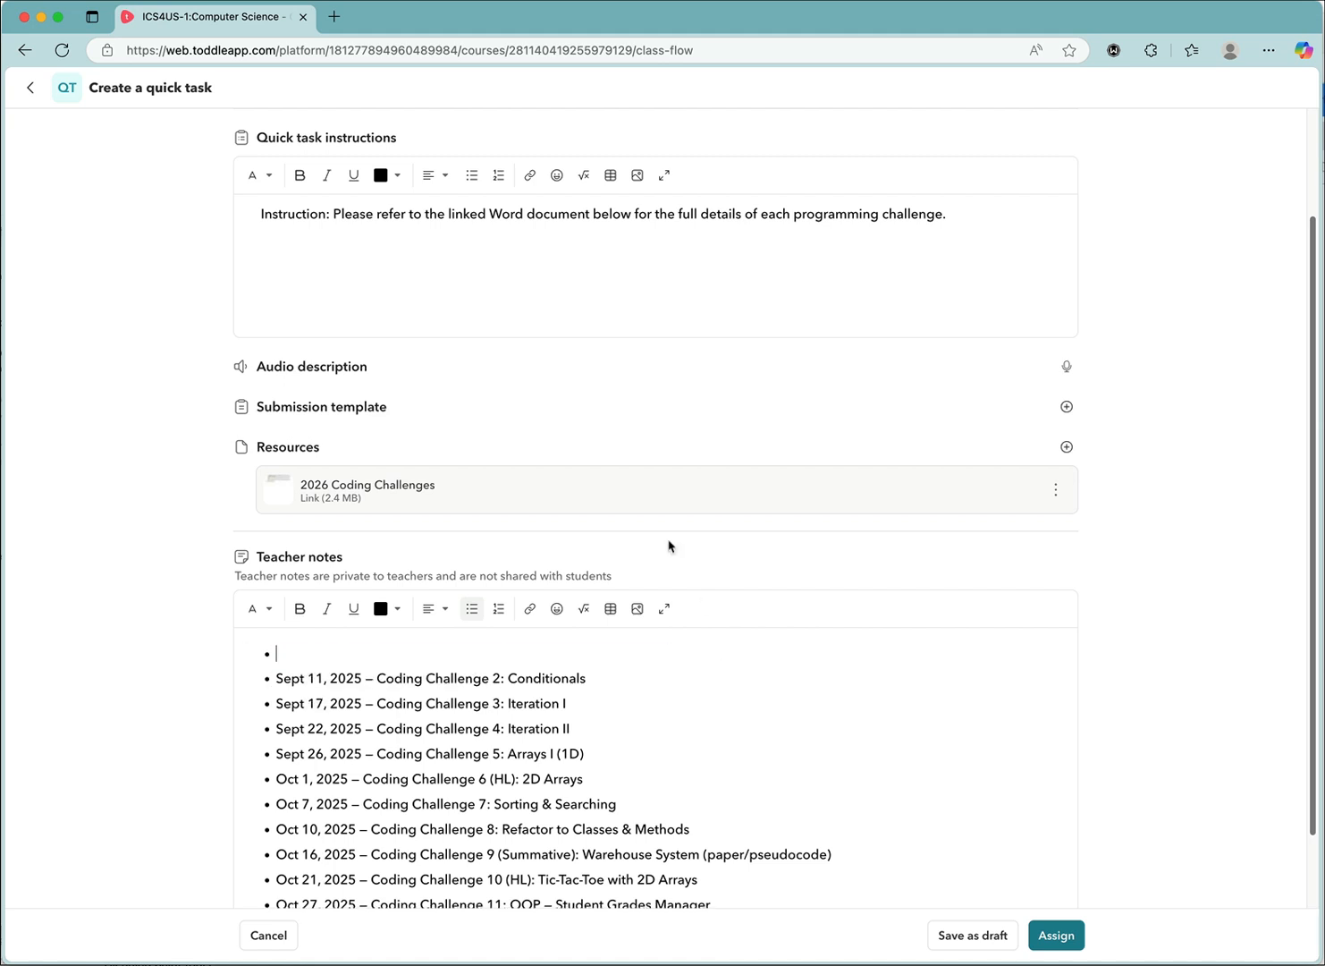
pyautogui.click(330, 249)
pyautogui.press('Return')
pyautogui.press('Return')
pyautogui.press('super+v')
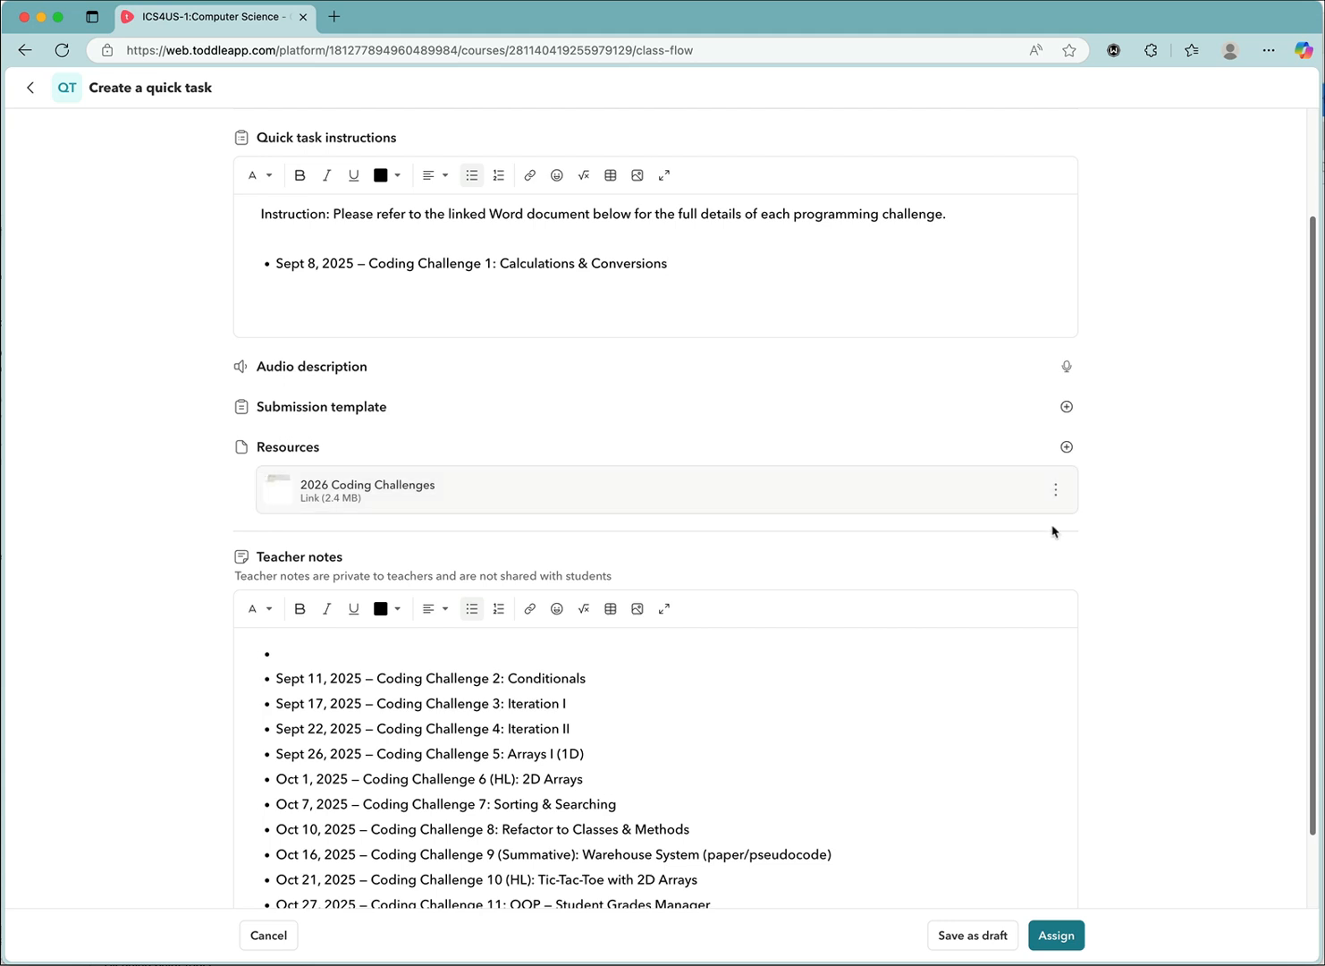
# Assign the task to the class with submission turned off and a due date of 8 September 2025, 9:00 AM.
pyautogui.click(1066, 943)
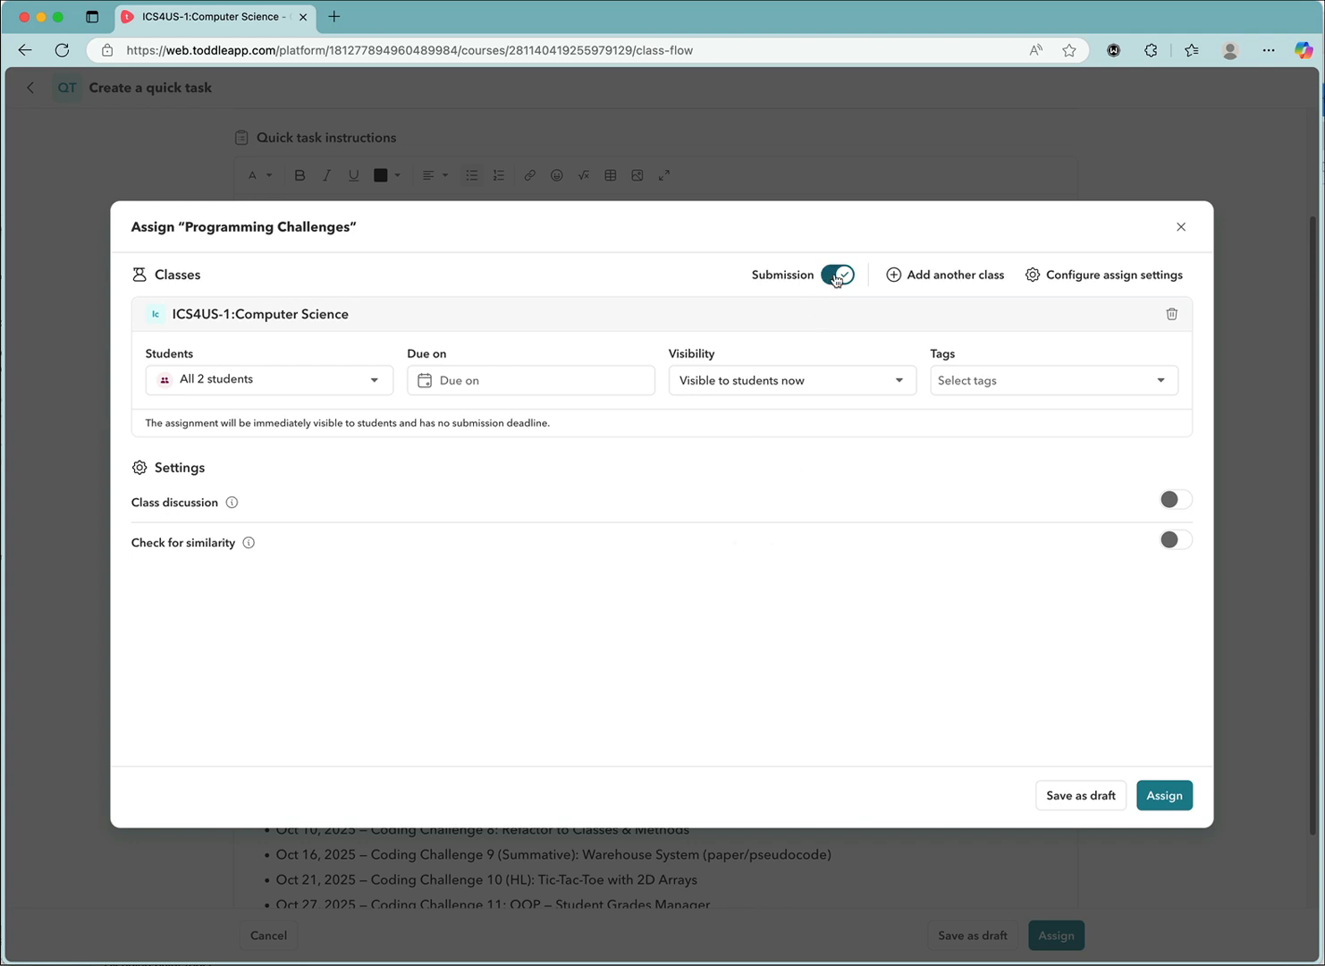
pyautogui.click(836, 276)
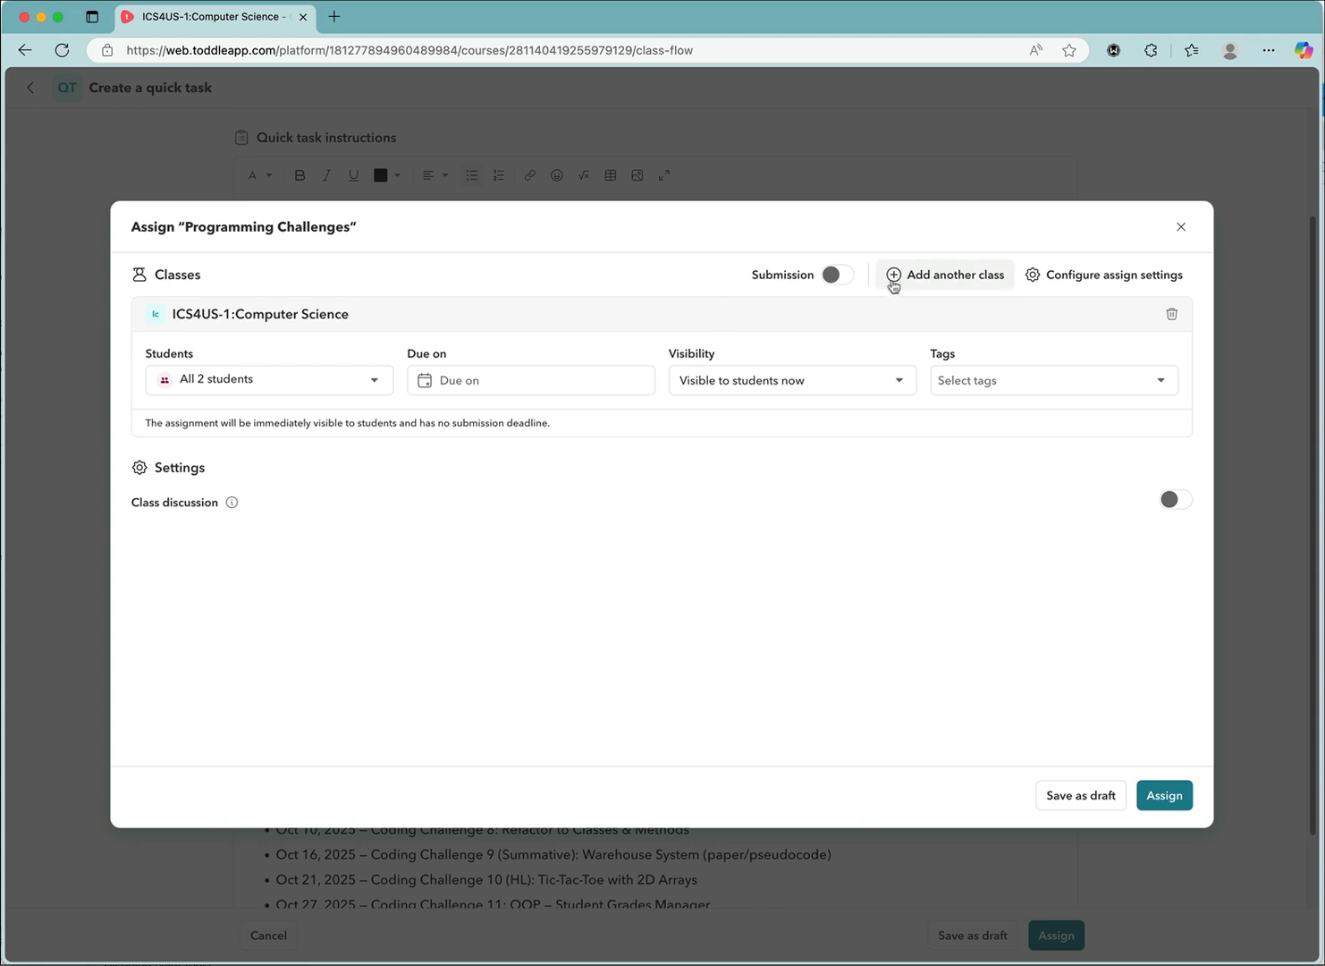
pyautogui.click(473, 385)
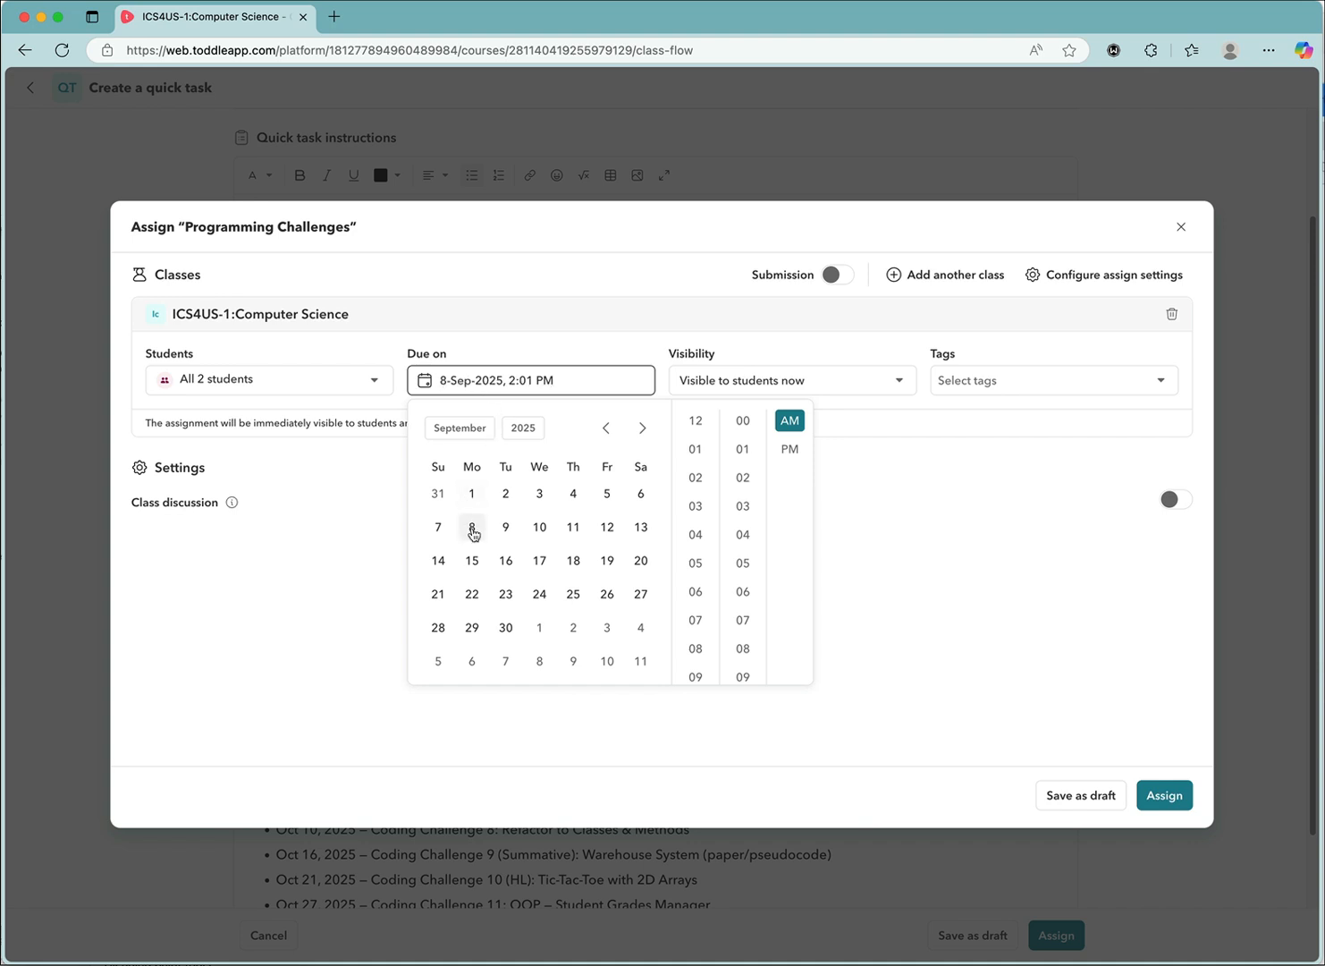
pyautogui.click(472, 529)
pyautogui.scroll(3, 735, 476)
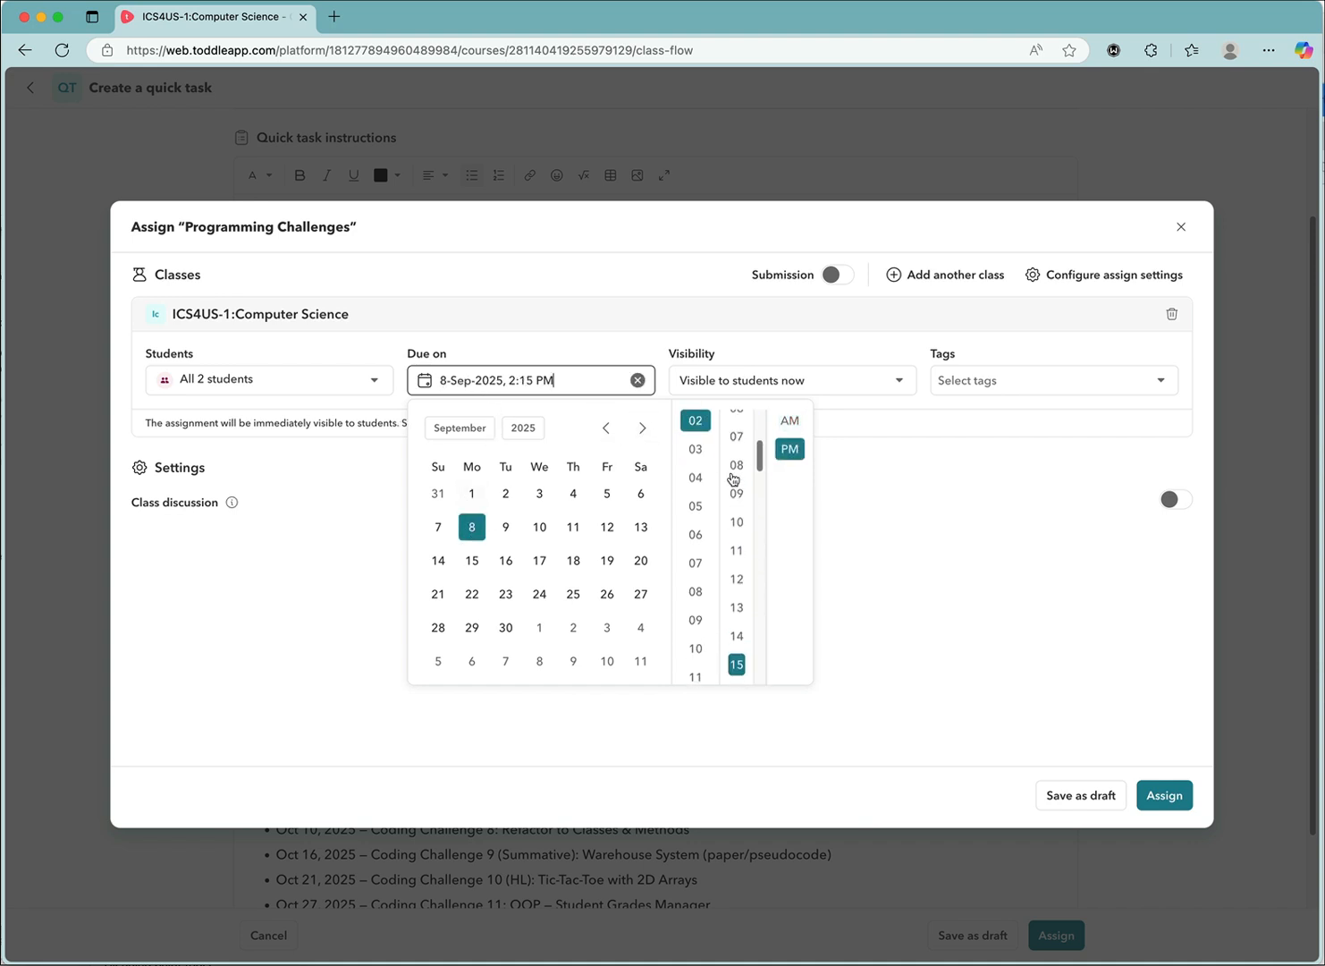
pyautogui.scroll(2, 709, 465)
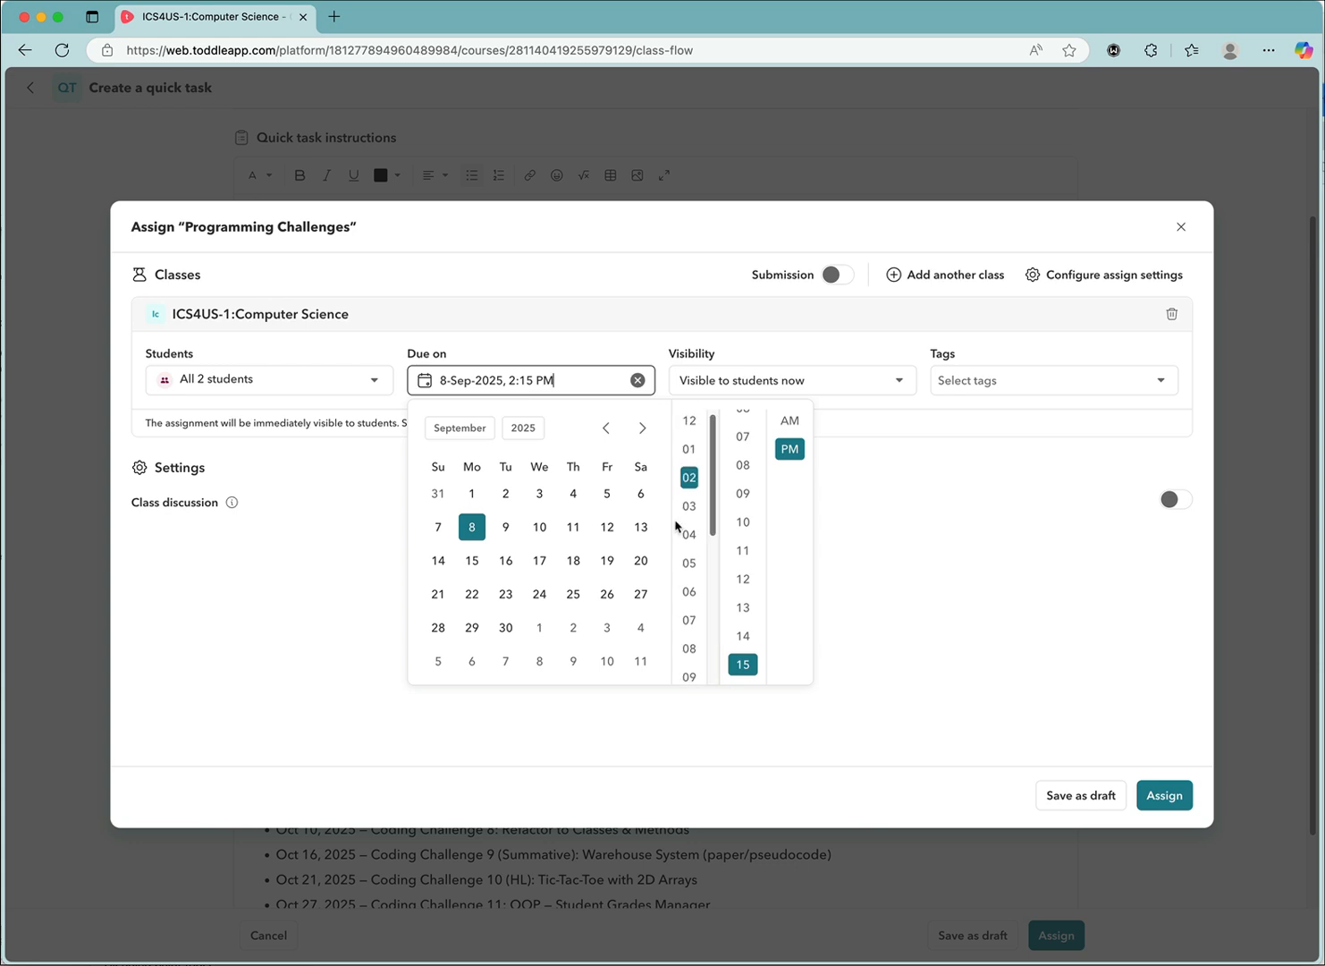
pyautogui.click(689, 677)
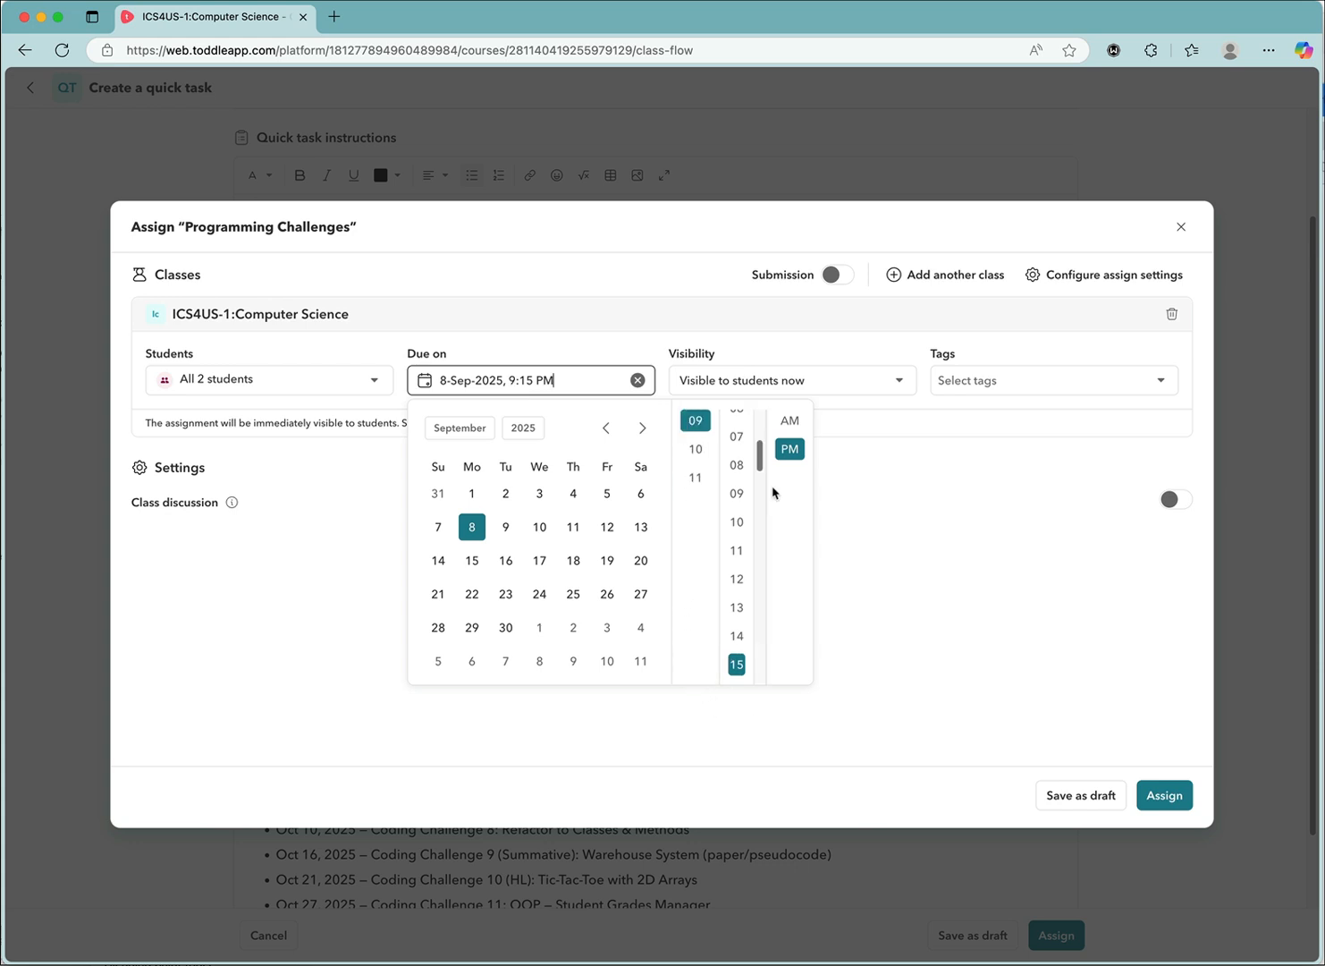
pyautogui.scroll(3, 740, 450)
pyautogui.scroll(2, 740, 452)
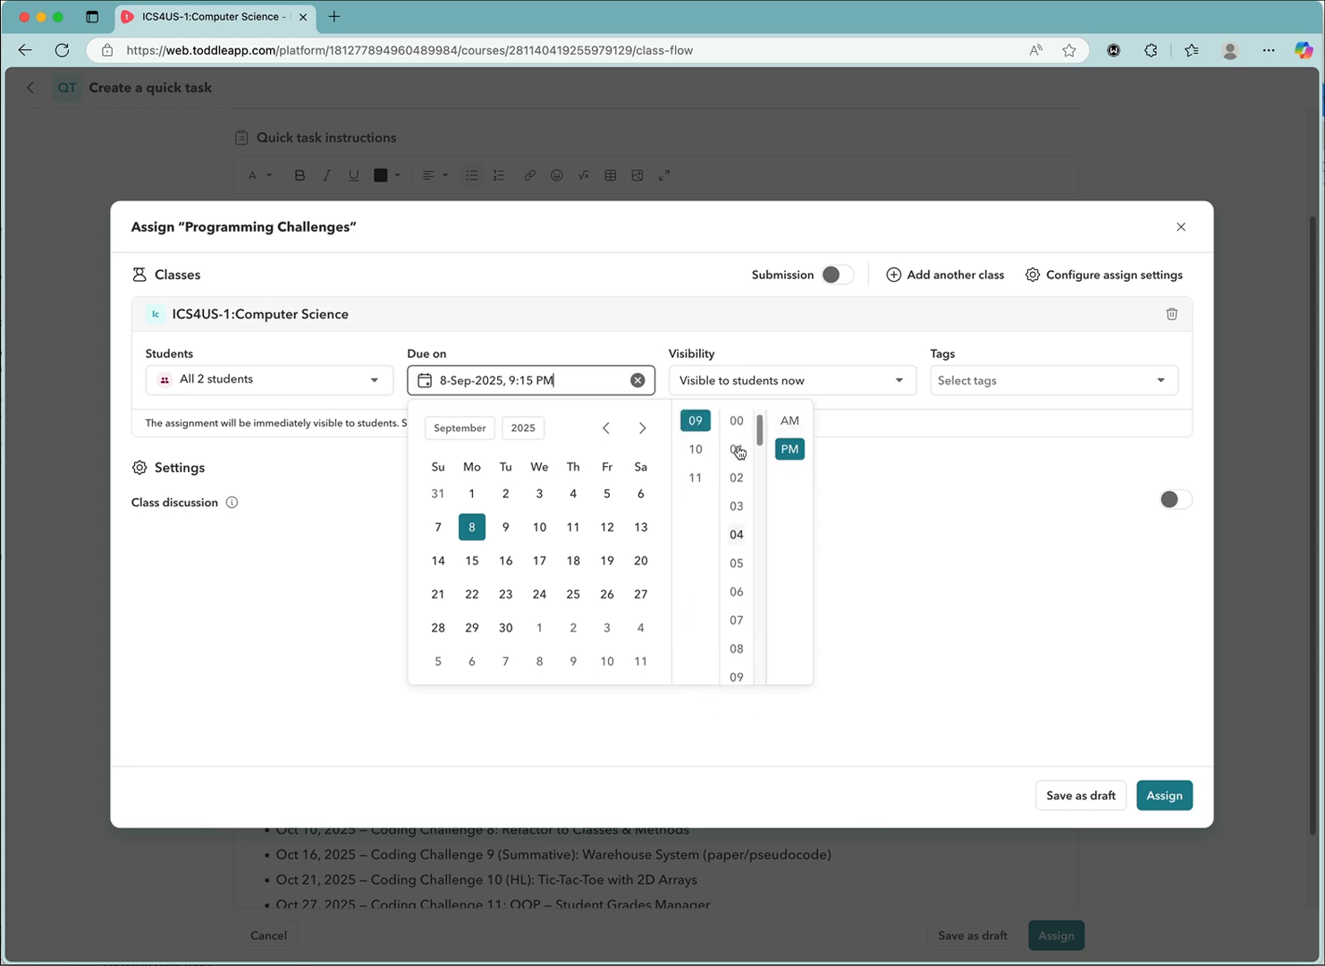
pyautogui.click(739, 421)
pyautogui.click(791, 424)
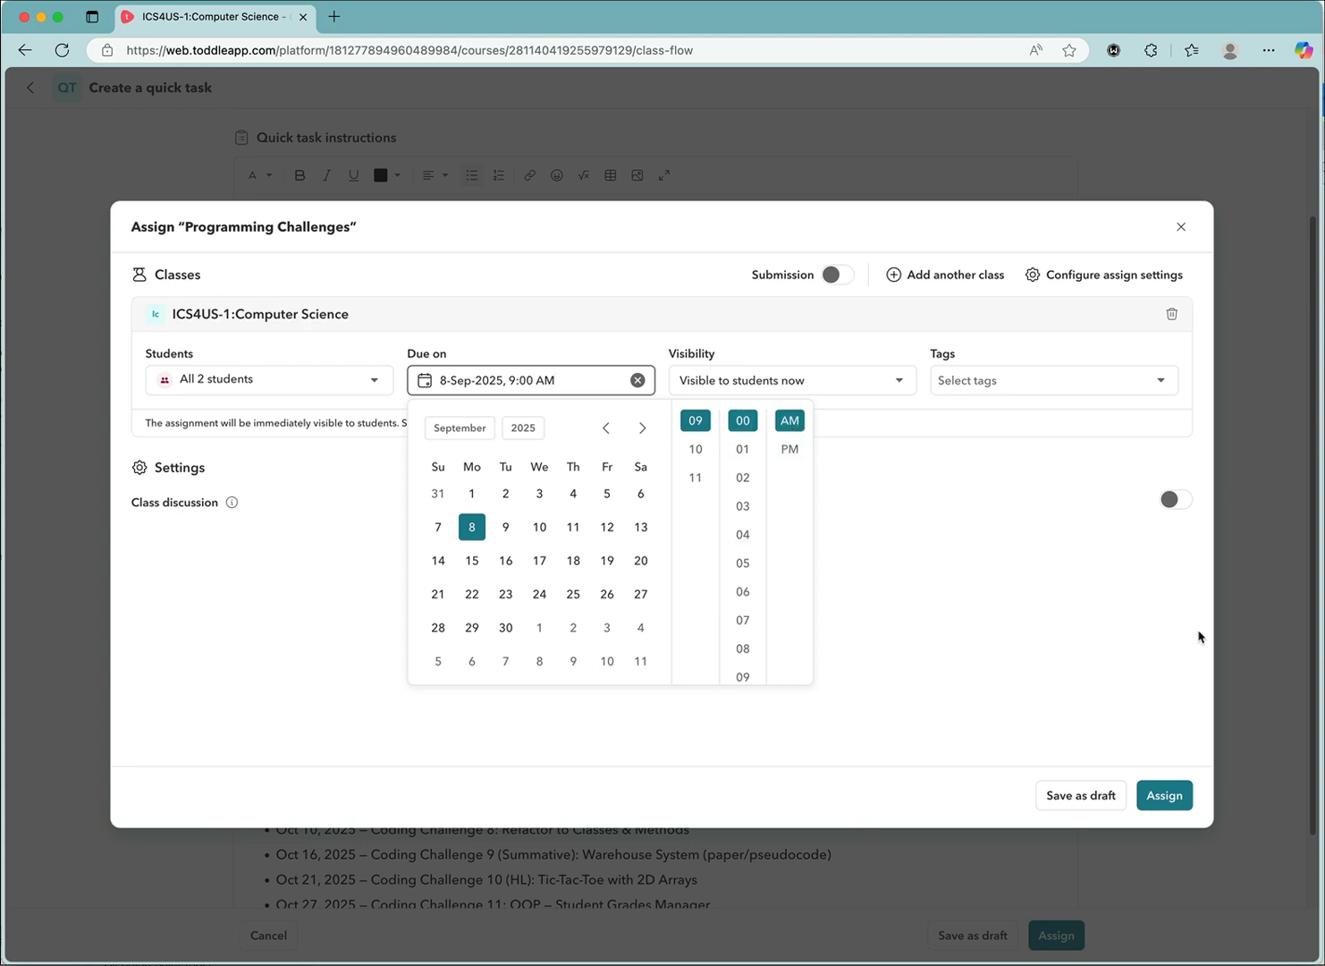
pyautogui.click(1166, 798)
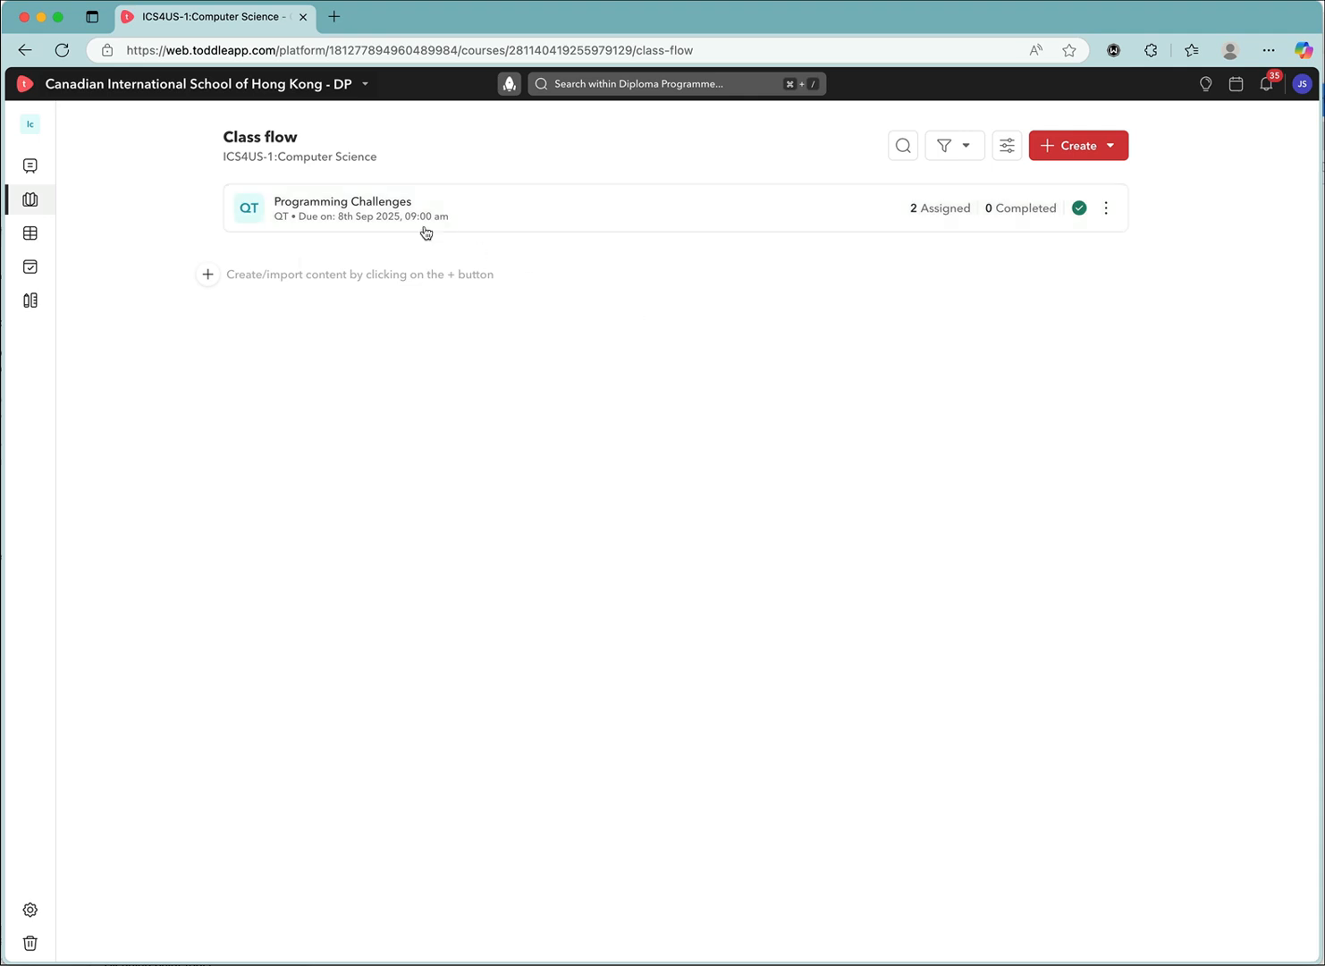
pyautogui.click(1109, 152)
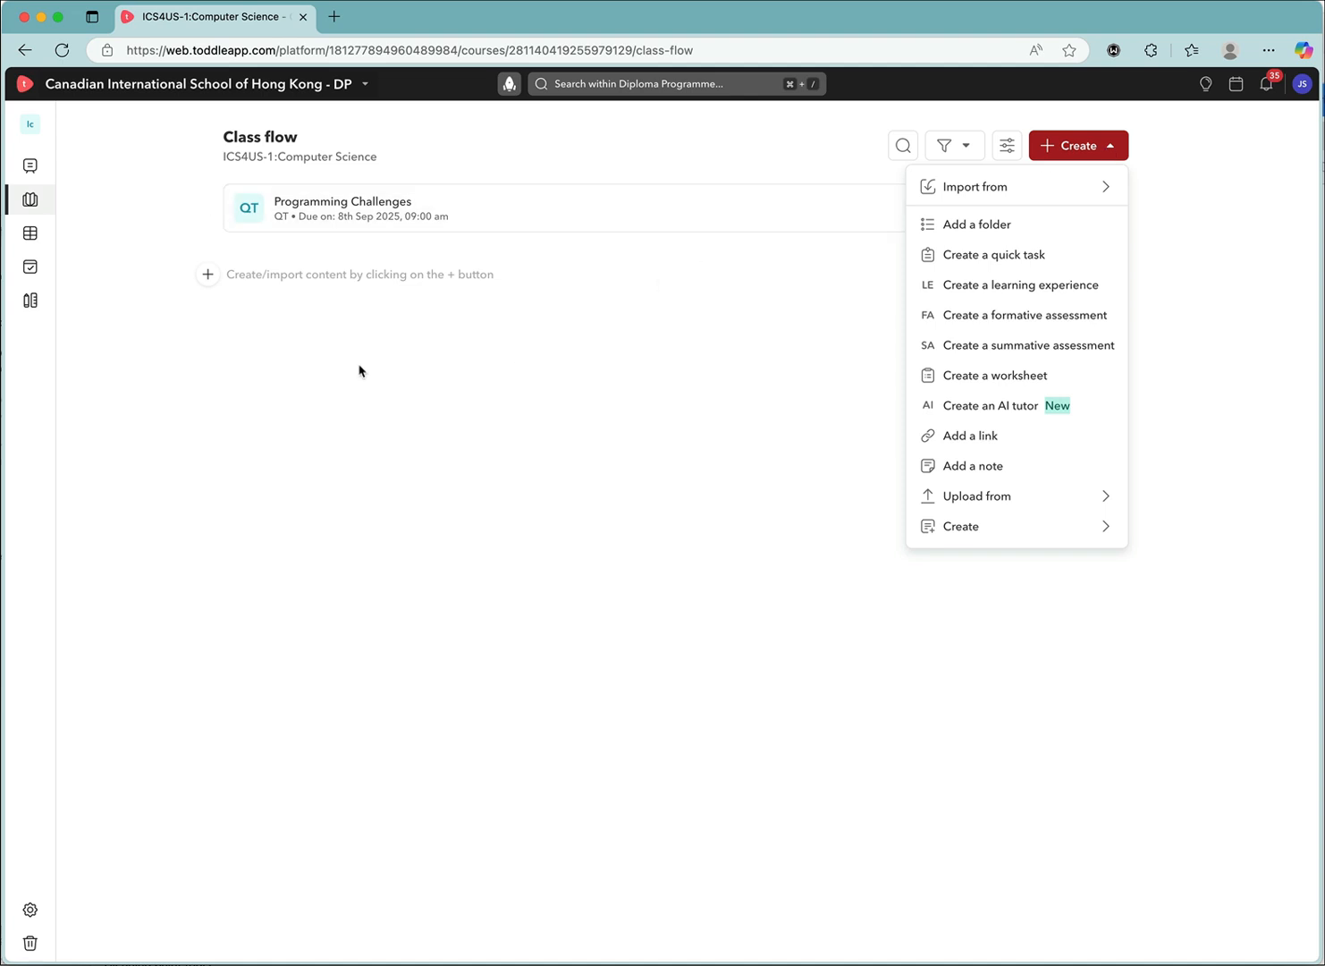
pyautogui.click(519, 422)
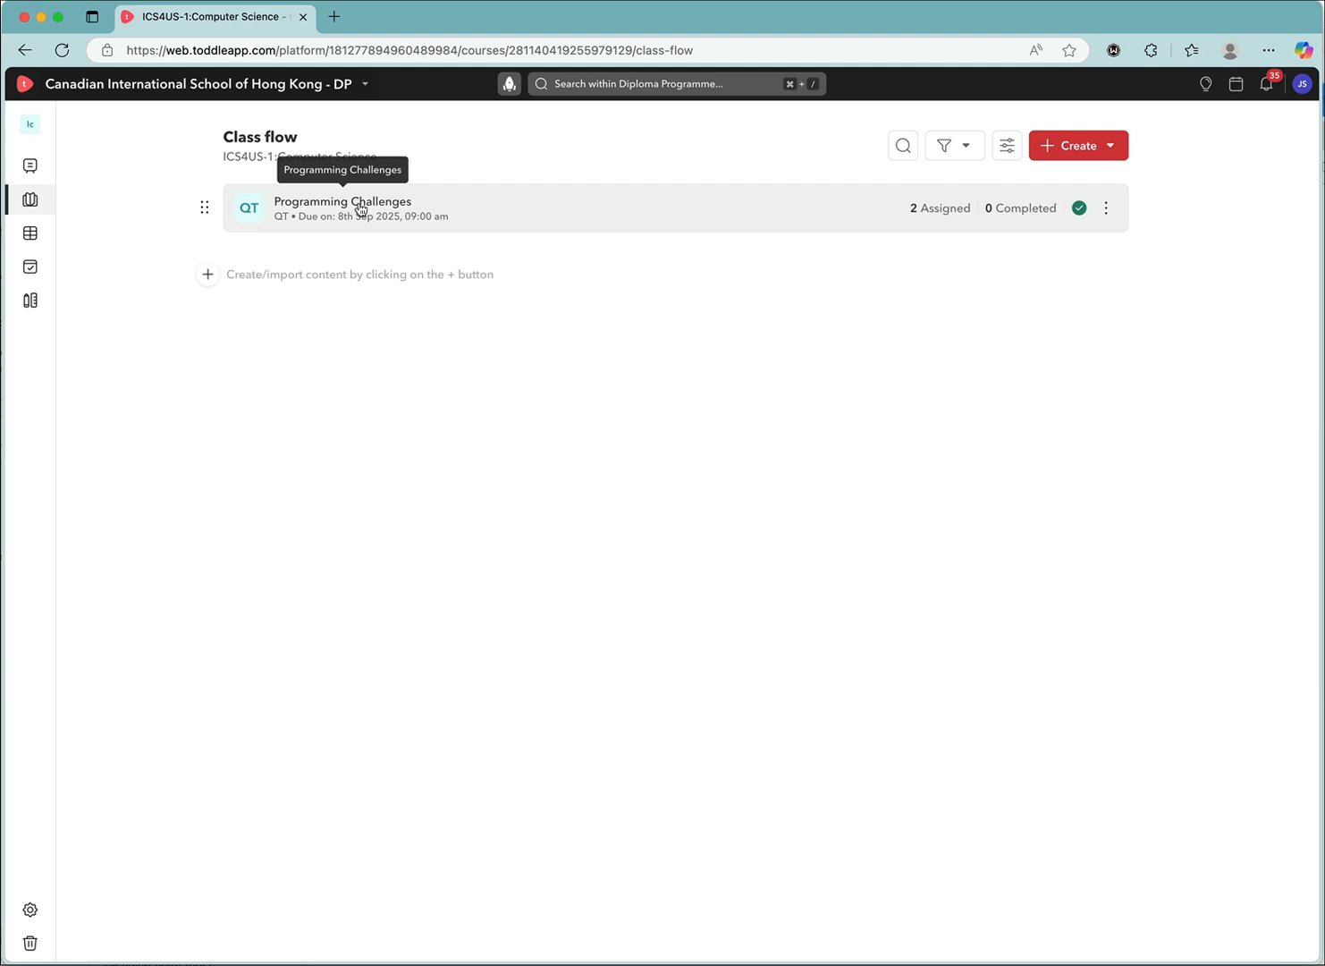
# Edit the Programming Challenges task, moving "Sept 11, 2025 – Coding Challenge 2: Conditionals" from the teacher notes to above the Challenge 1 entry in the instructions.
pyautogui.click(1108, 209)
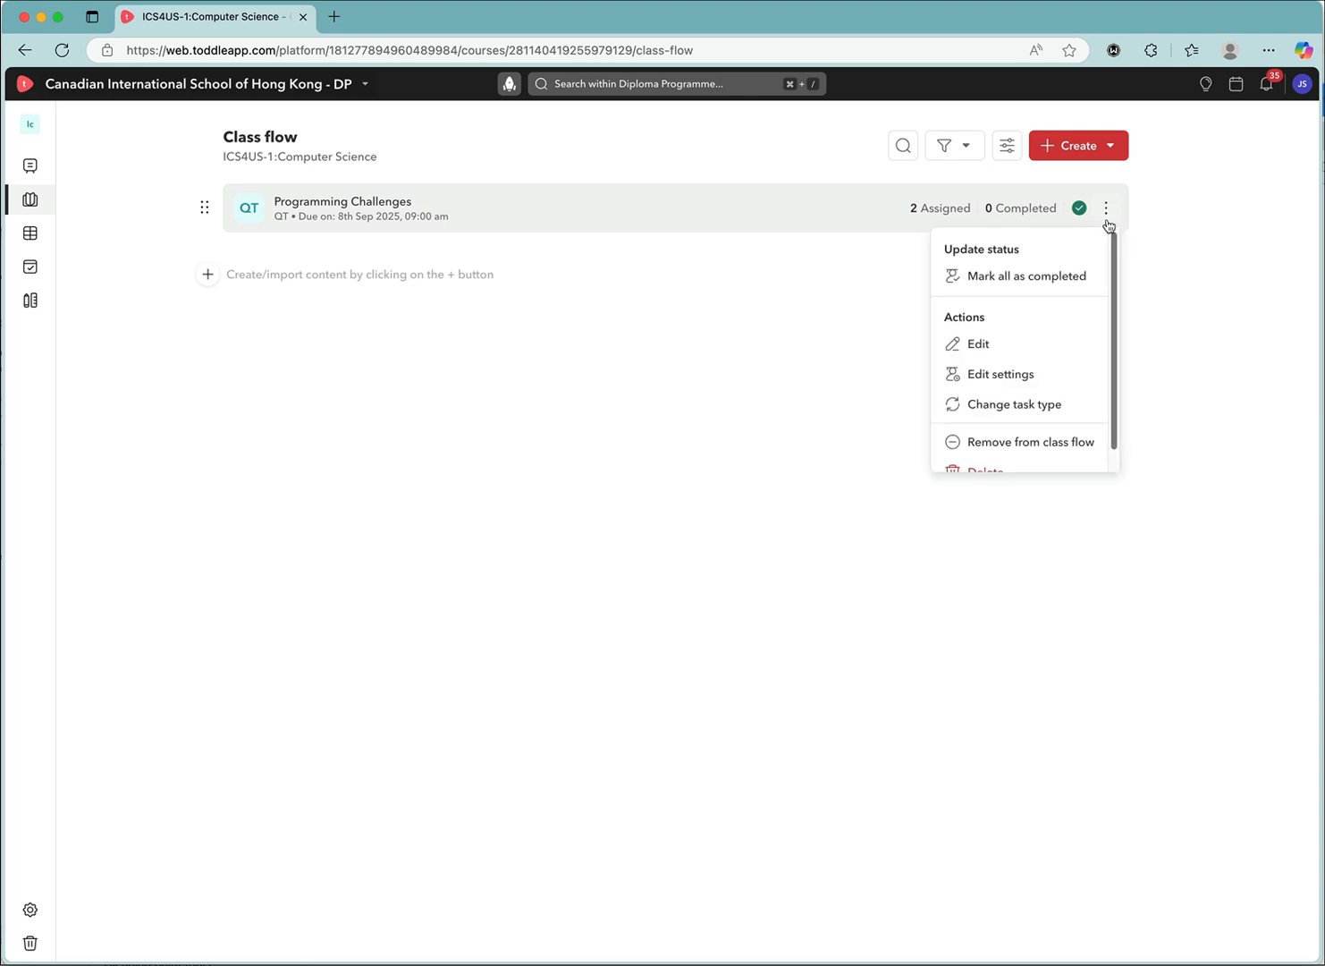
pyautogui.click(995, 345)
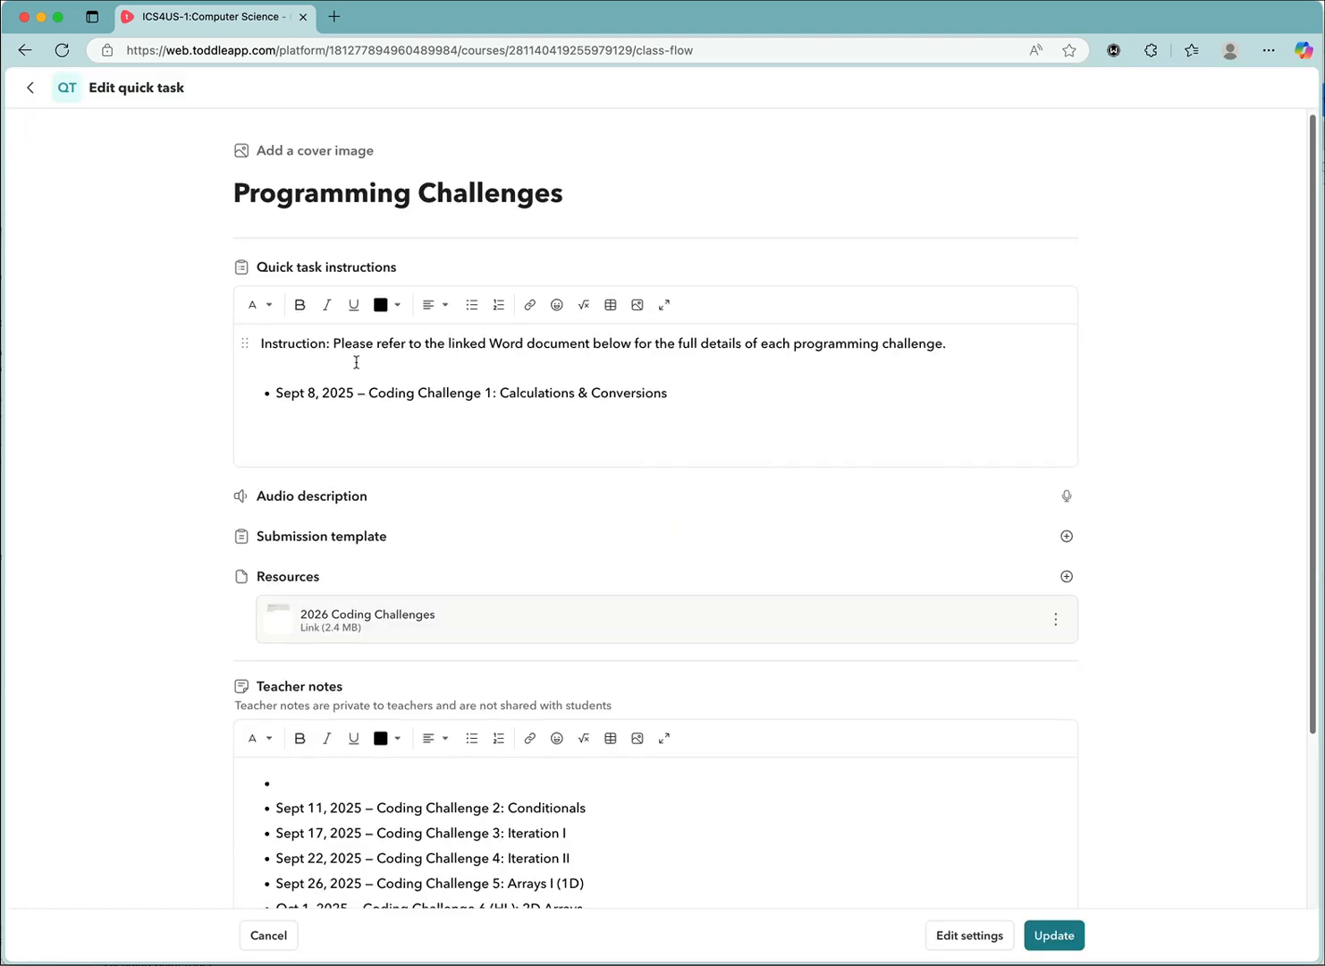
pyautogui.click(607, 806)
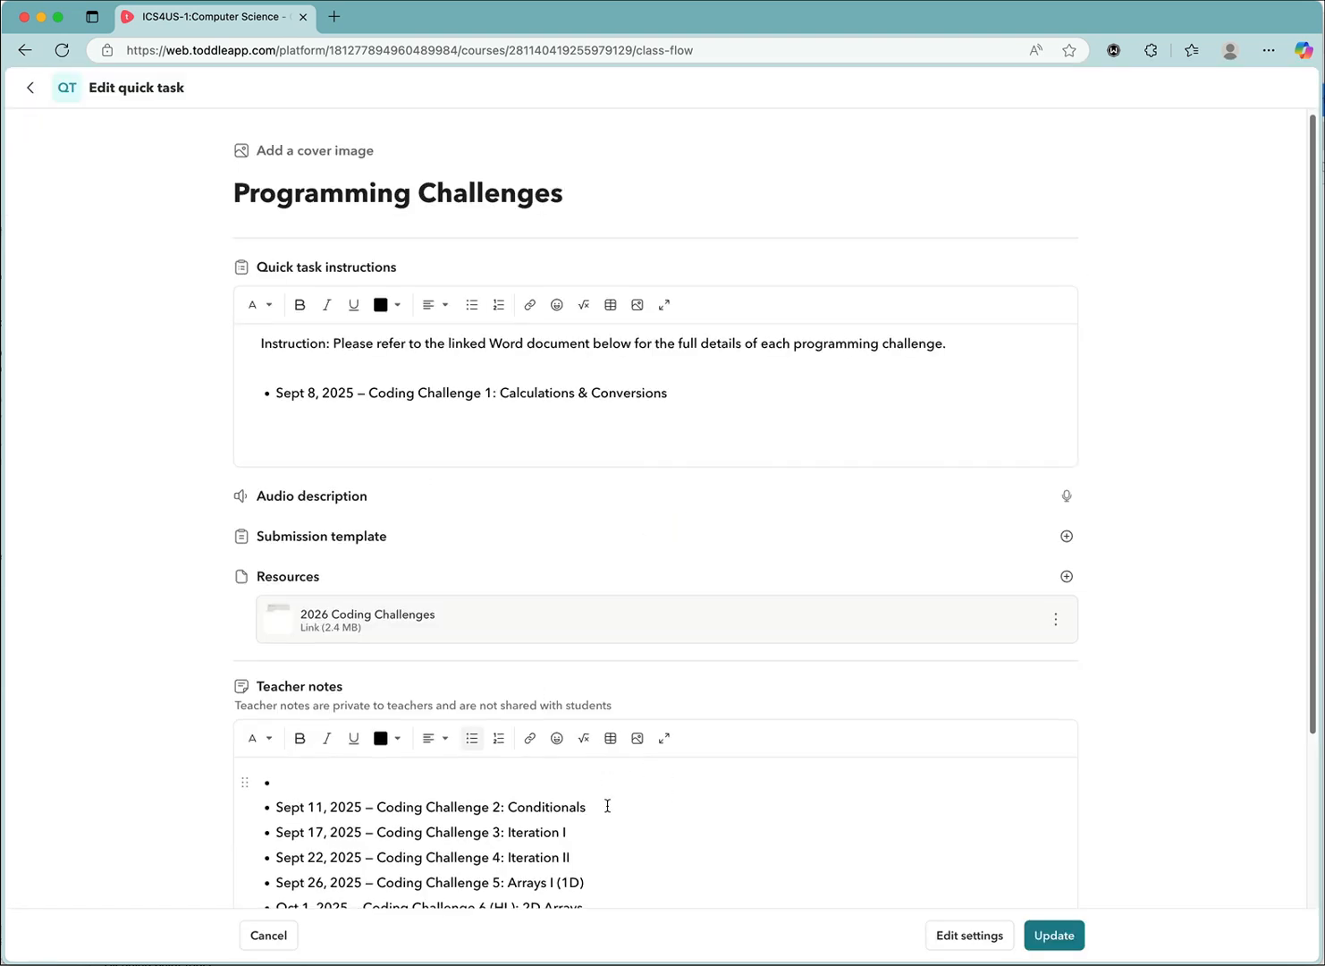
pyautogui.tripleClick(607, 806)
pyautogui.press('super+c')
pyautogui.press('BackSpace')
pyautogui.press('BackSpace')
pyautogui.press('BackSpace')
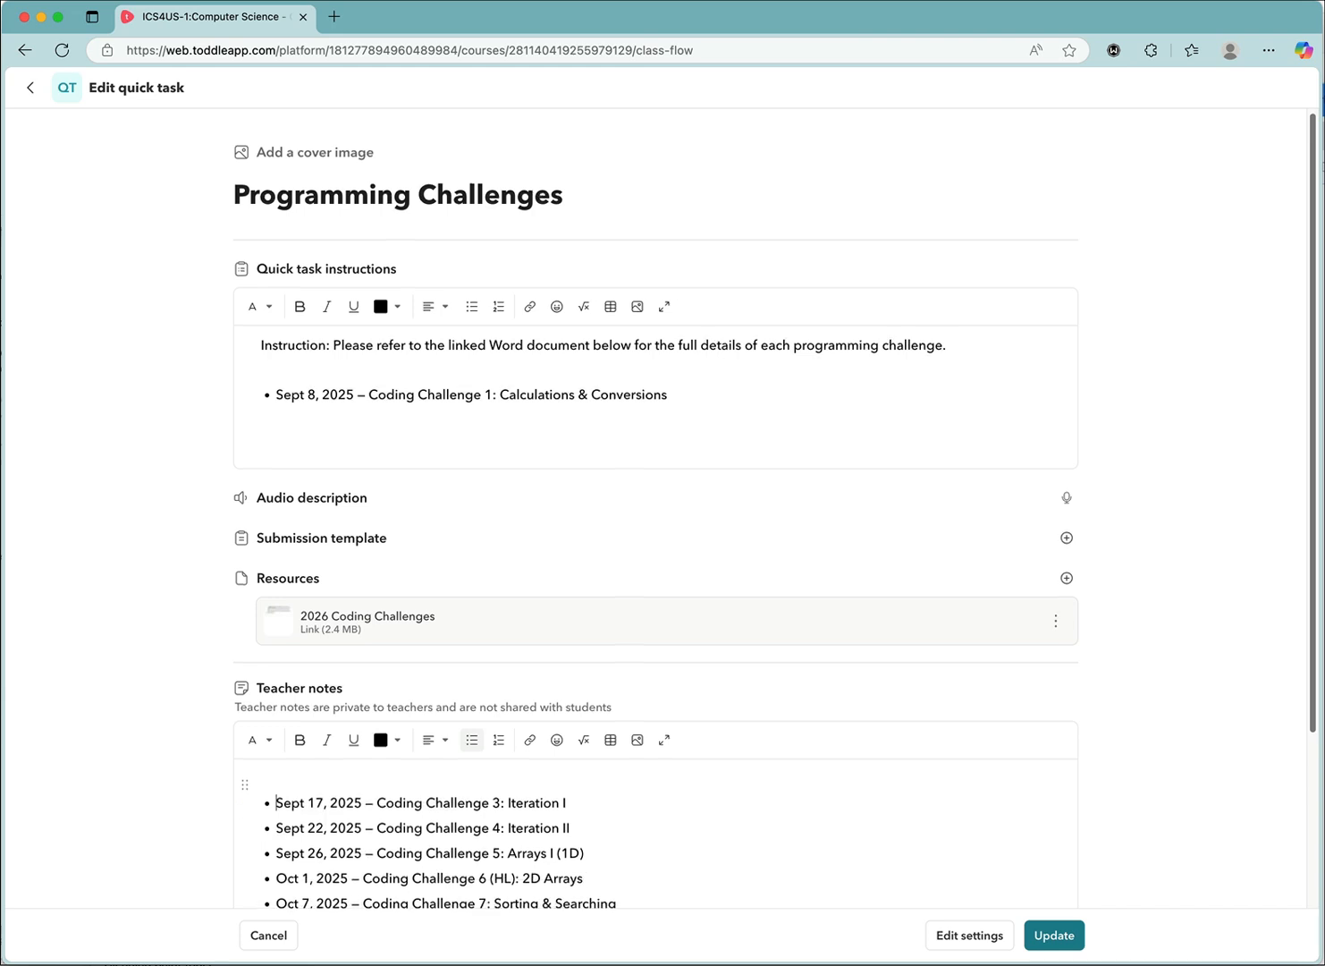
pyautogui.click(704, 400)
pyautogui.press('super+Left')
pyautogui.press('Return')
pyautogui.press('super+v')
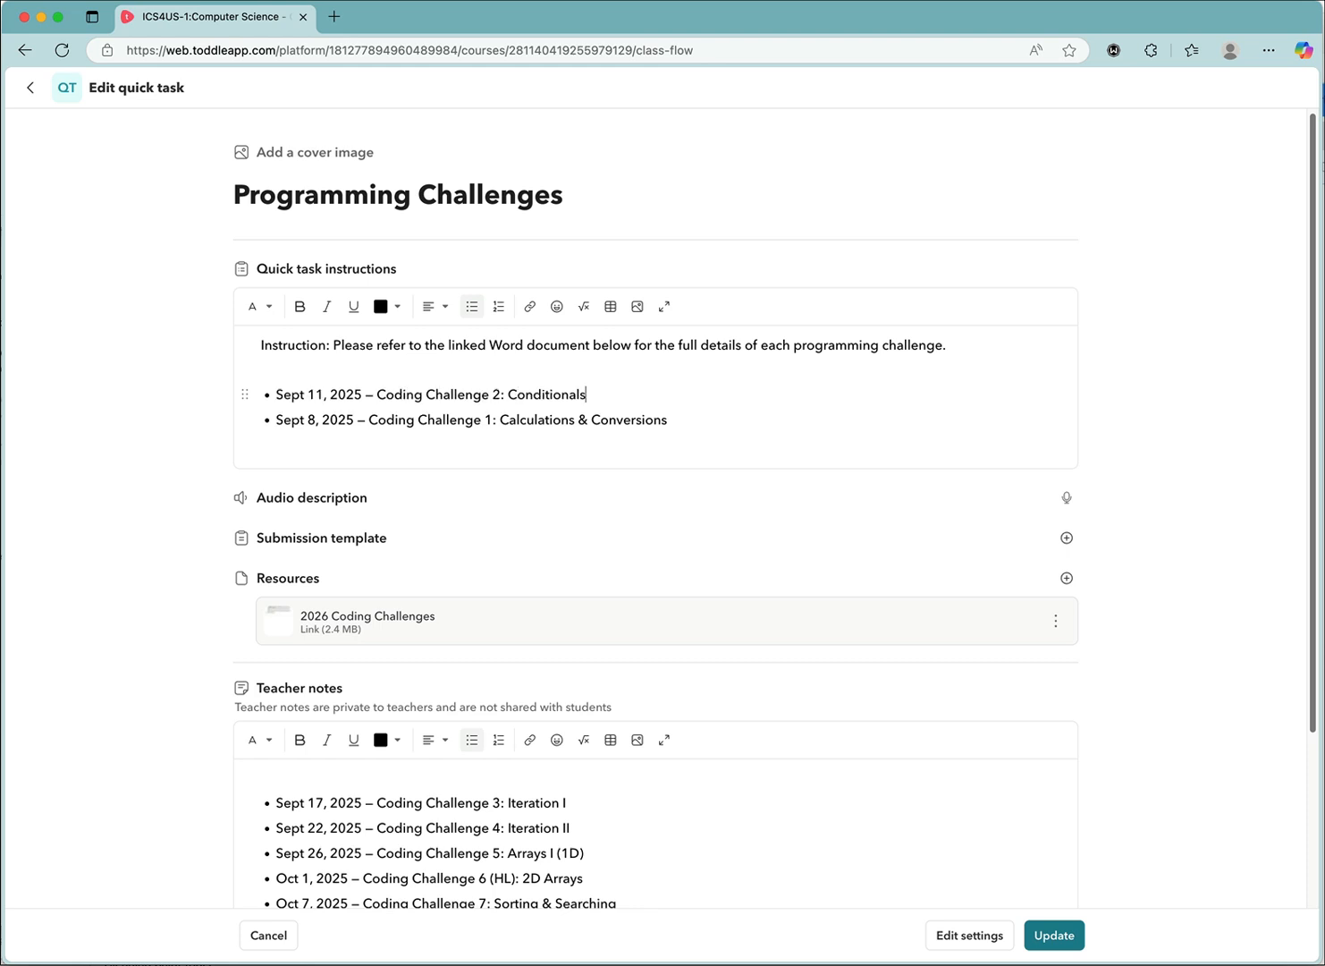
pyautogui.click(676, 420)
# Change the Programming Challenges task's due date to 11 September 2025, 9:00 AM, and save the settings.
pyautogui.click(969, 939)
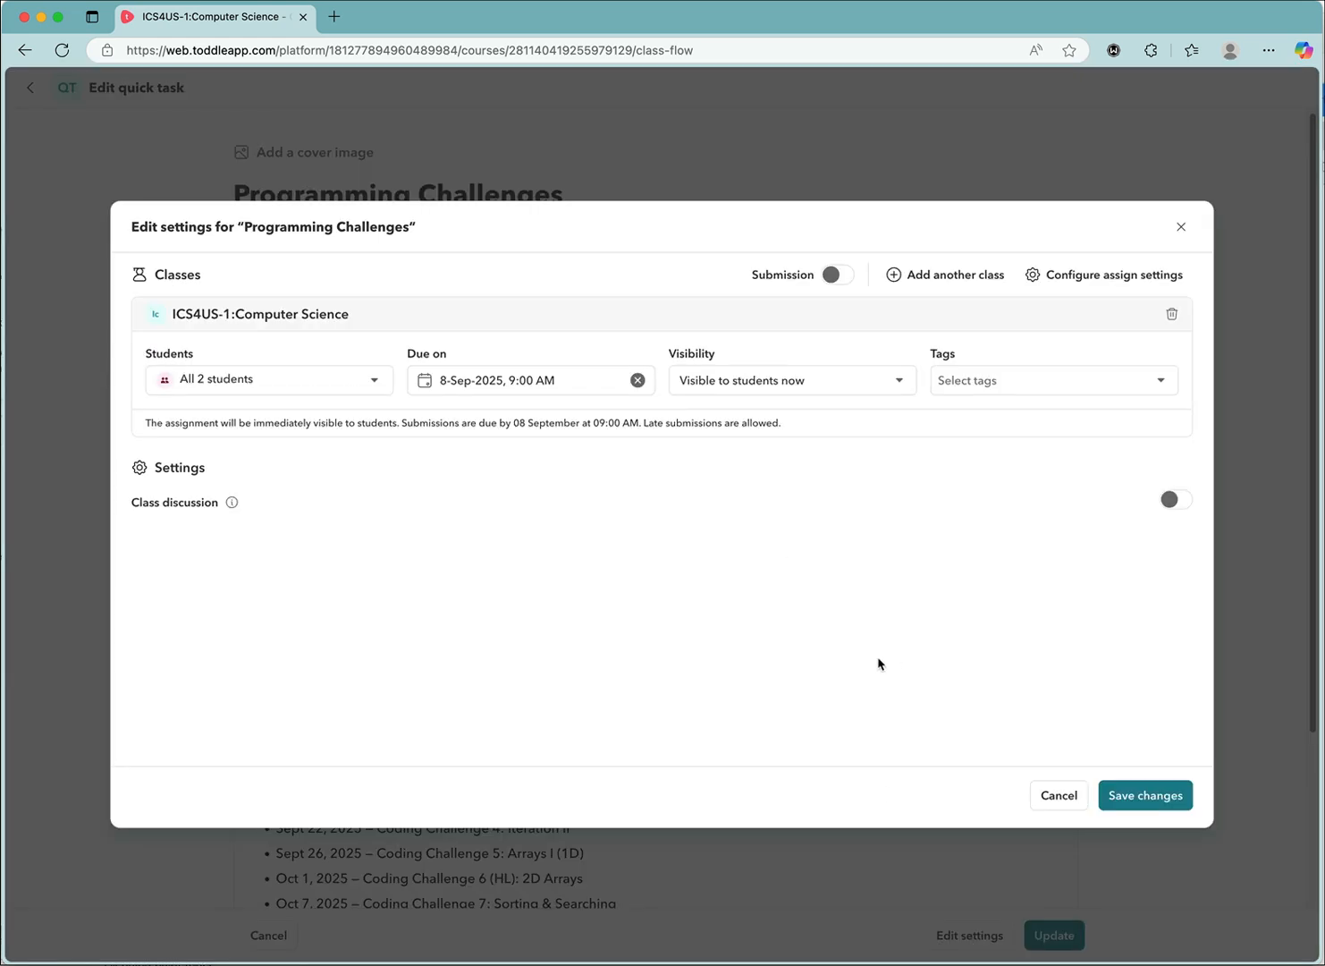
pyautogui.click(512, 379)
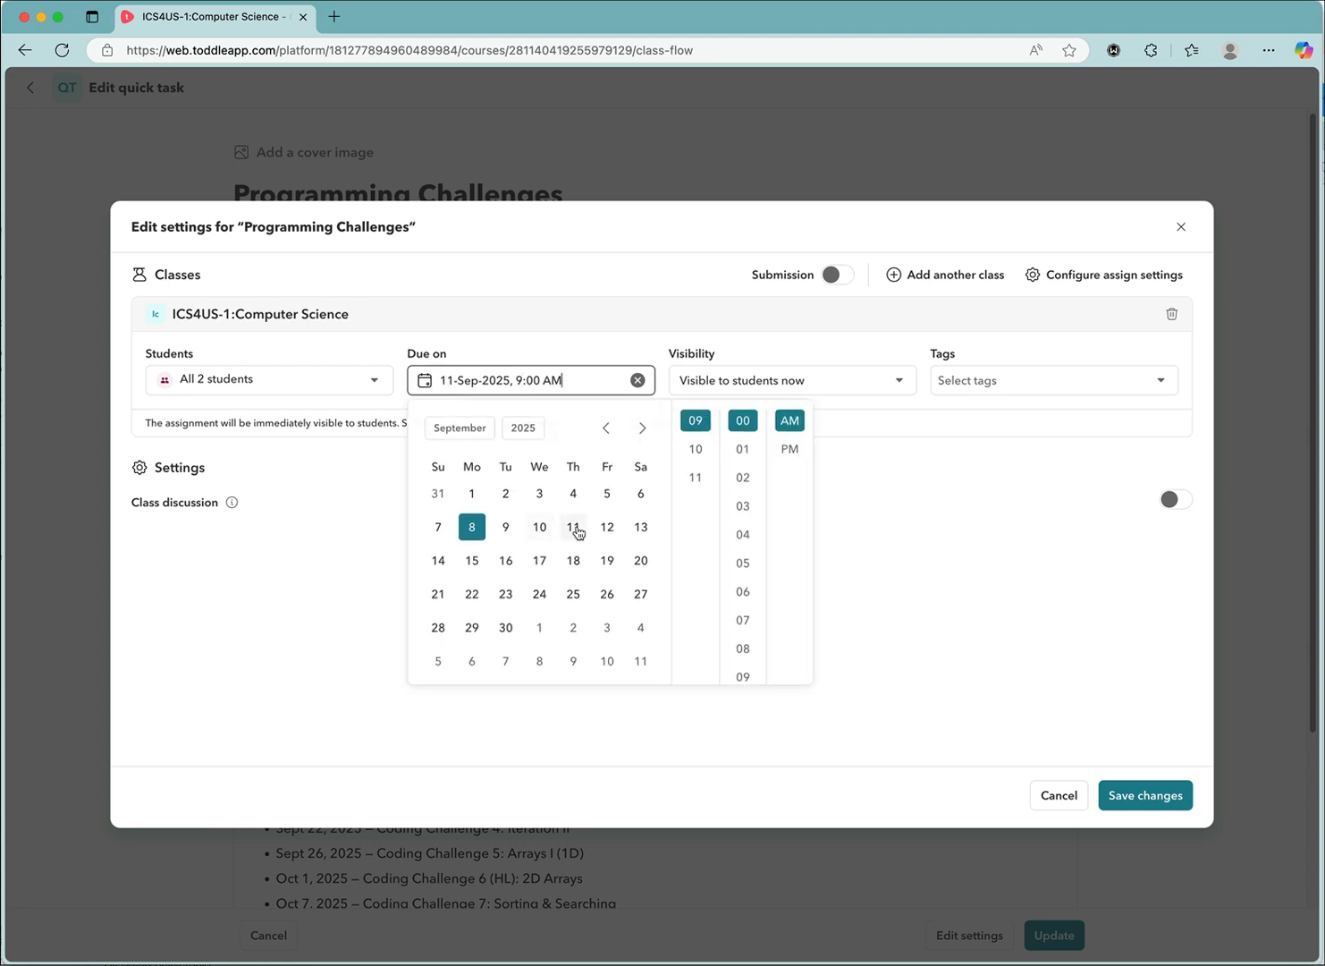
pyautogui.click(573, 526)
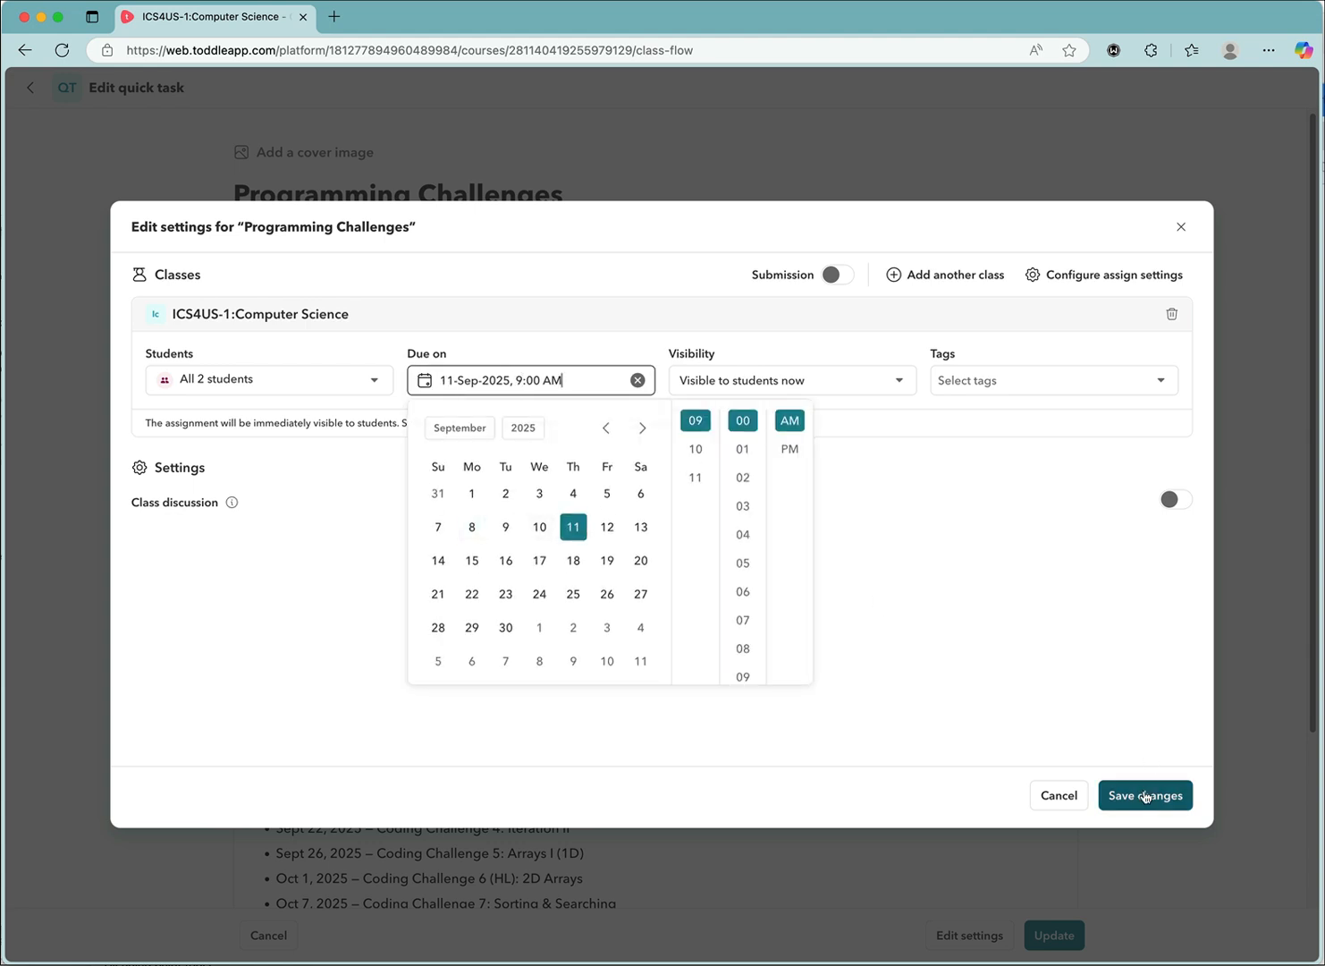
pyautogui.click(1146, 796)
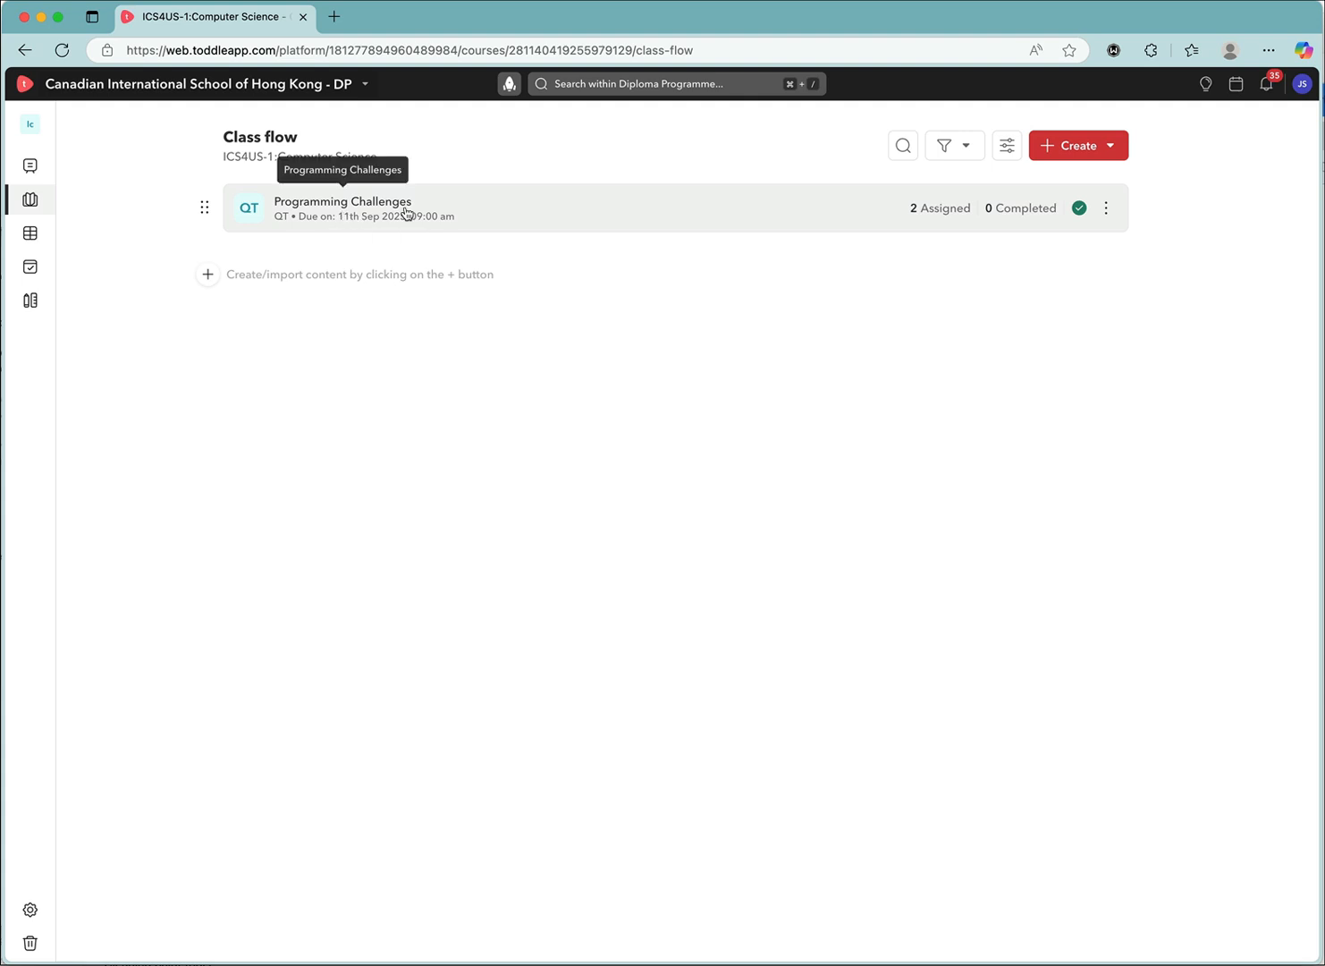
# Reopen the task for editing and move "Sept 17, 2025 – Coding Challenge 3: Iteration I" from the teacher notes to the top of the instructions' challenge list.
pyautogui.click(1106, 209)
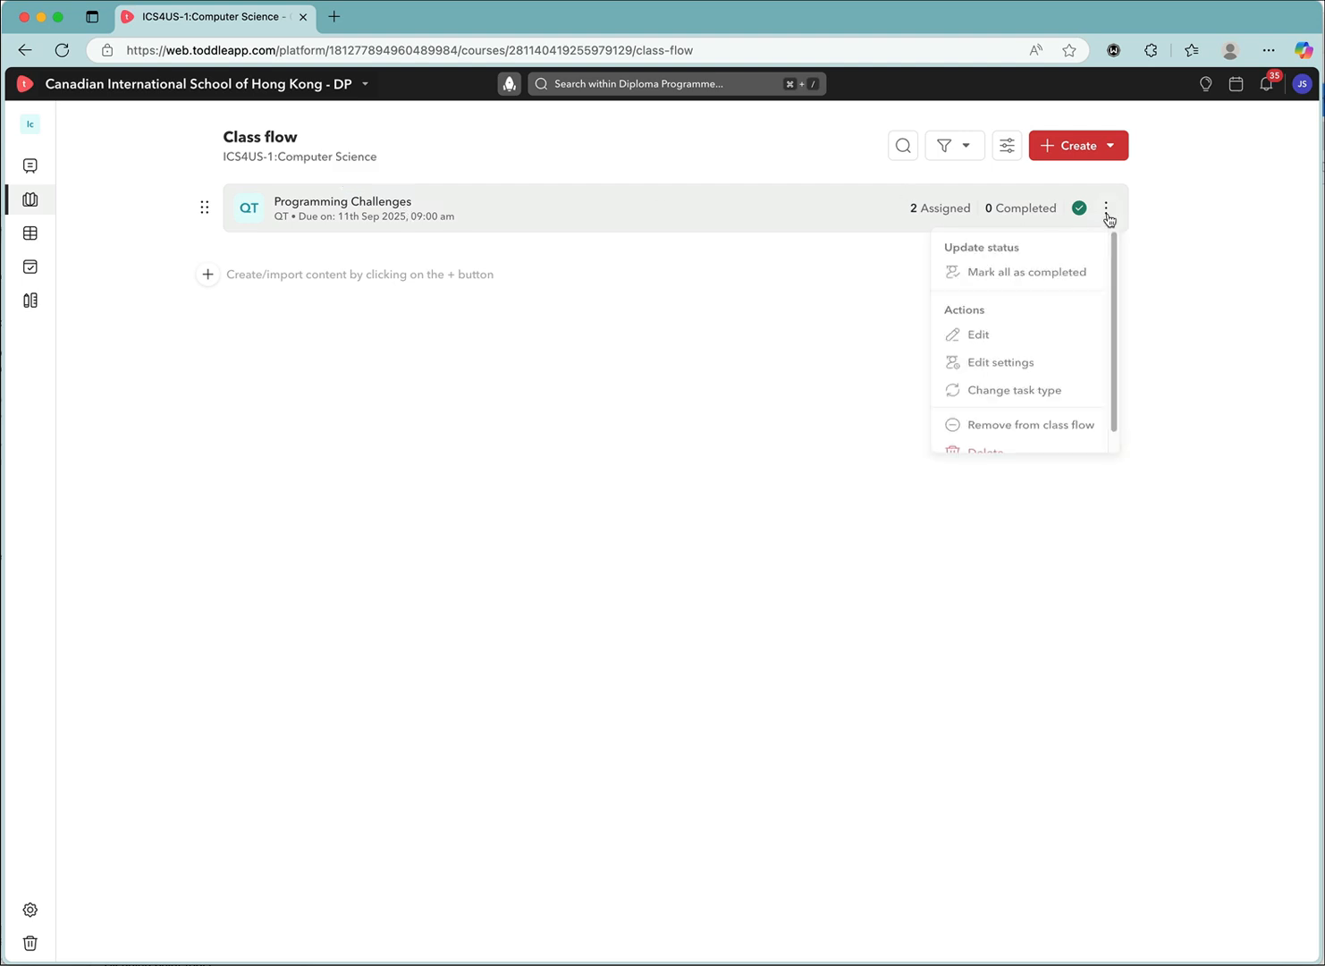
pyautogui.click(984, 344)
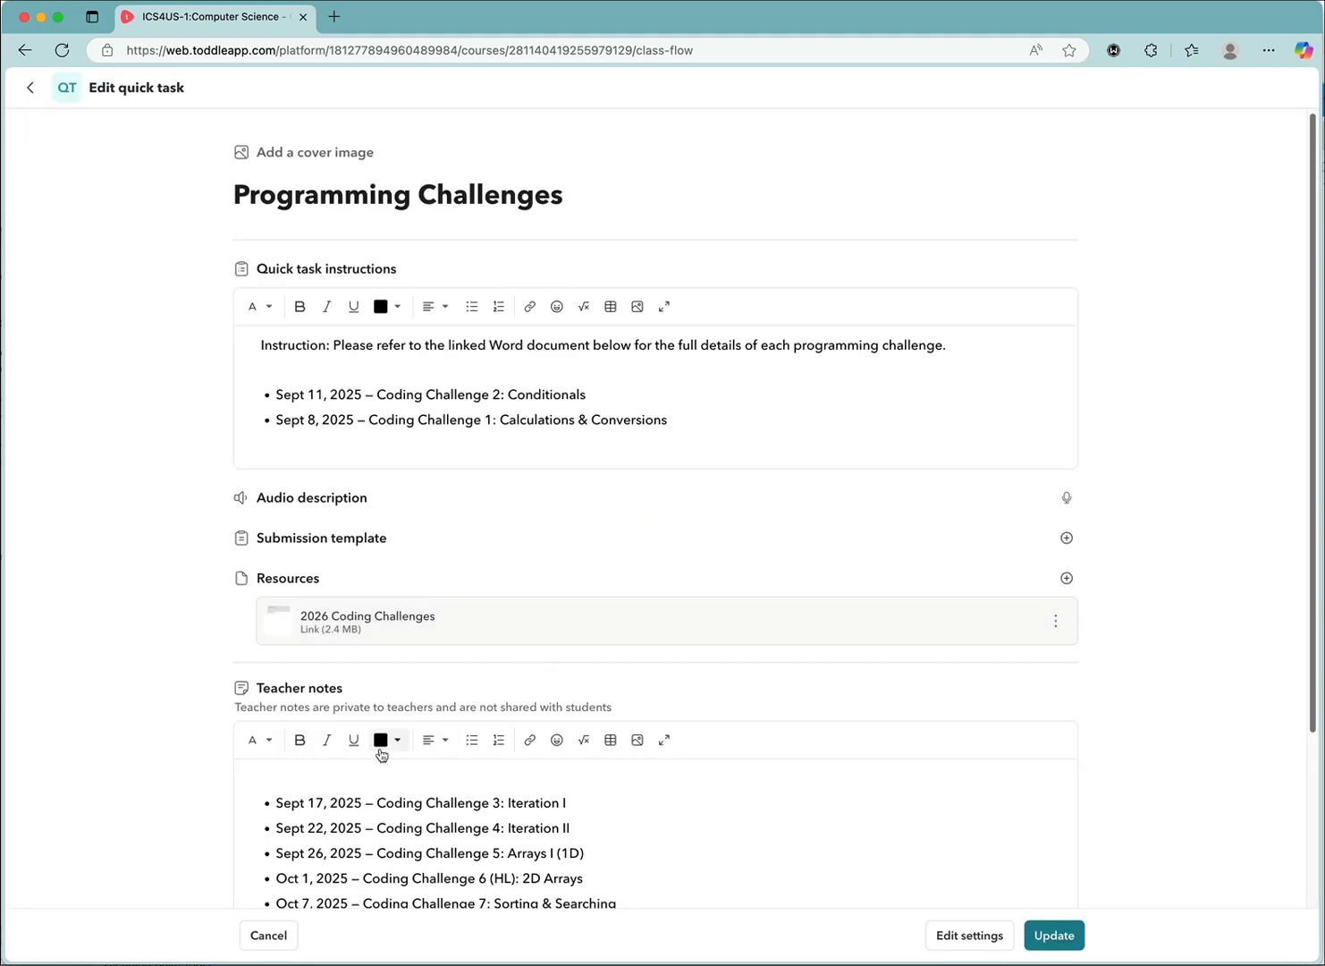
pyautogui.click(483, 820)
pyautogui.scroll(-1, 484, 820)
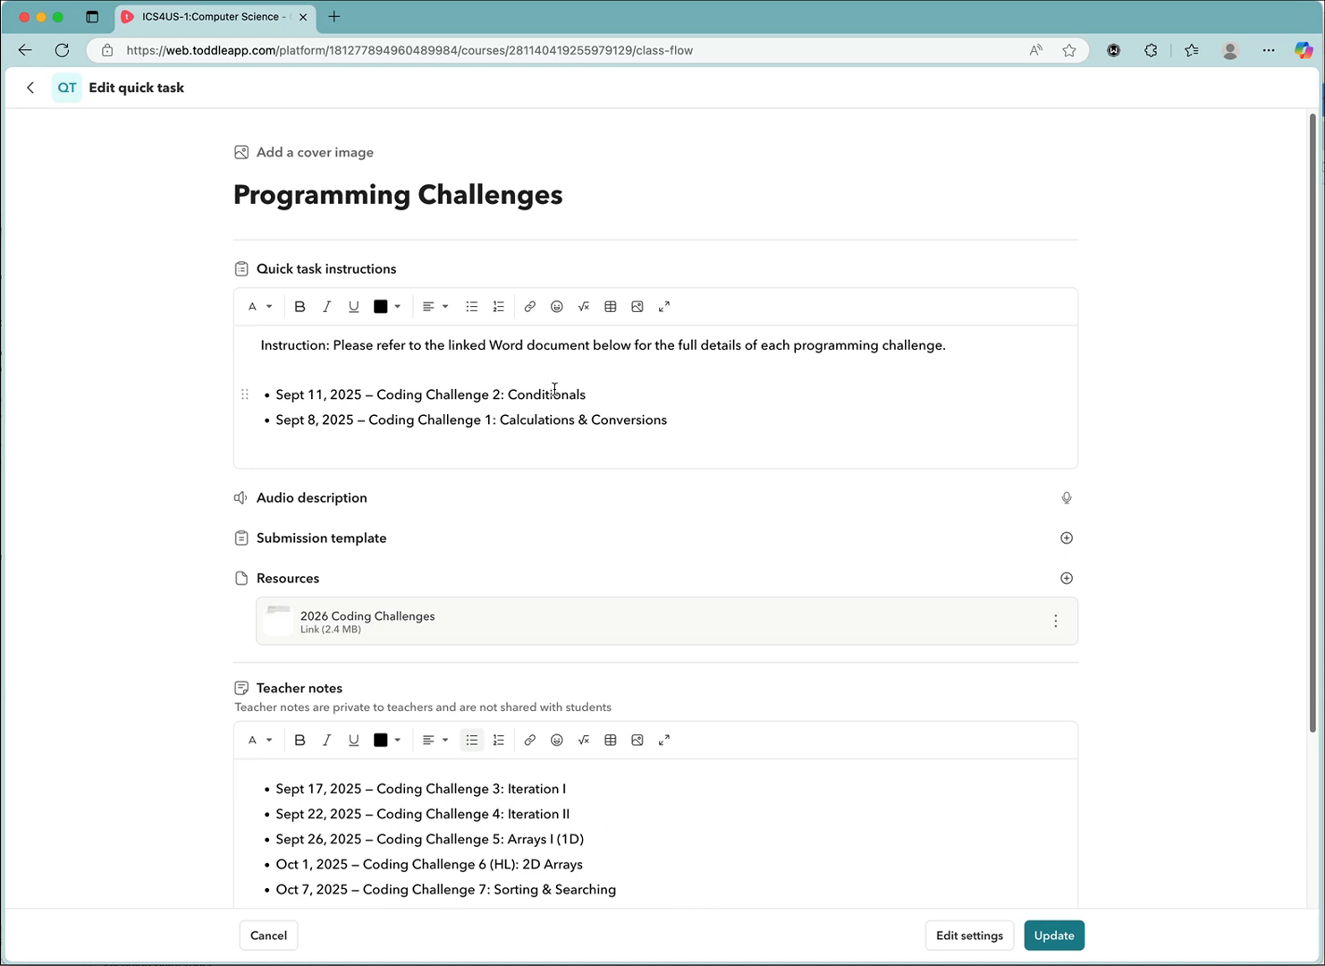
pyautogui.click(278, 394)
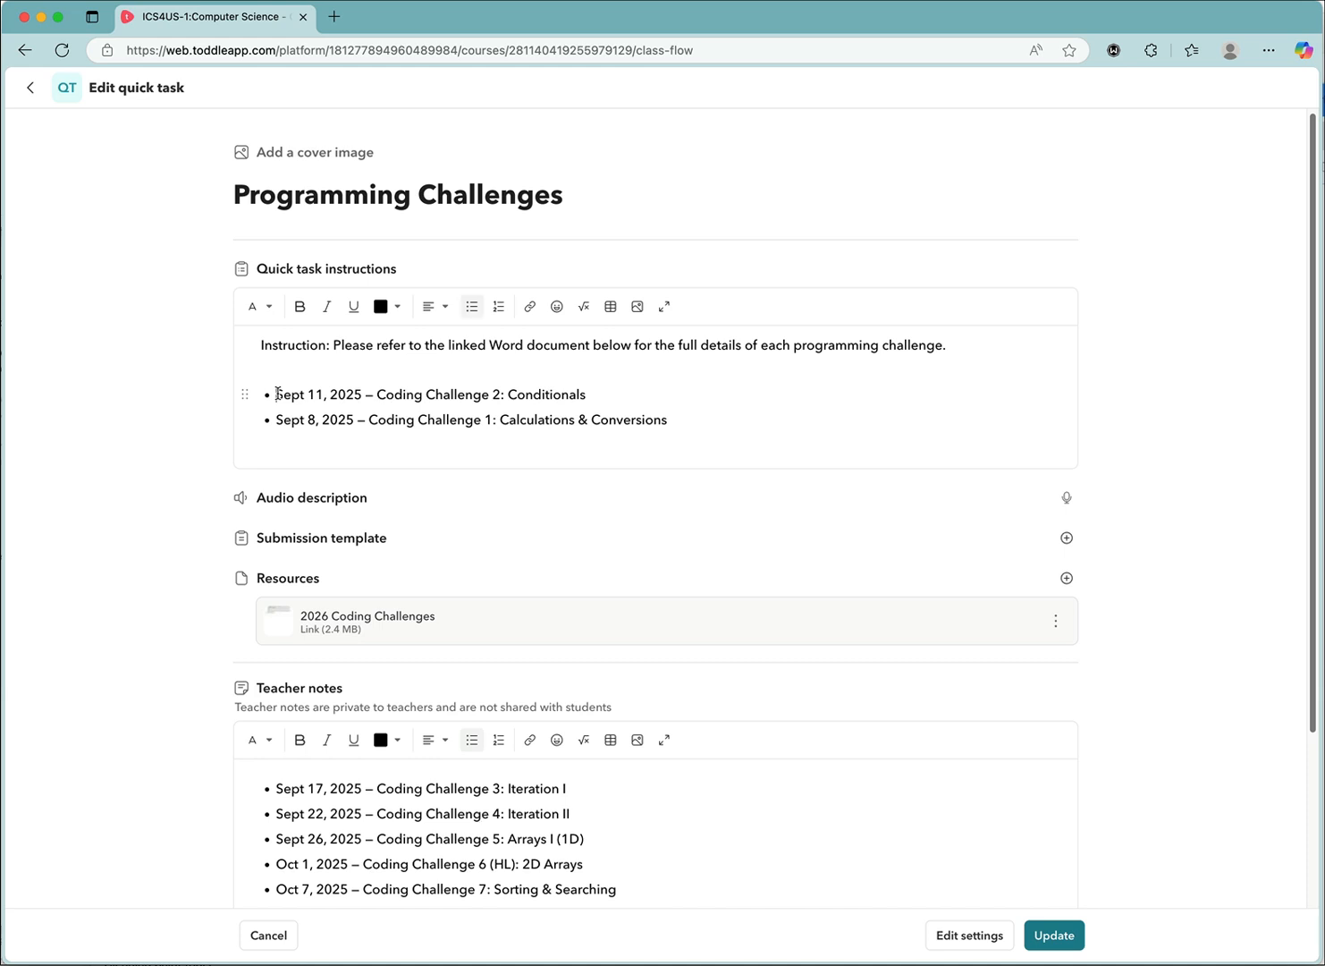
pyautogui.tripleClick(604, 791)
pyautogui.press('super+c')
pyautogui.press('BackSpace')
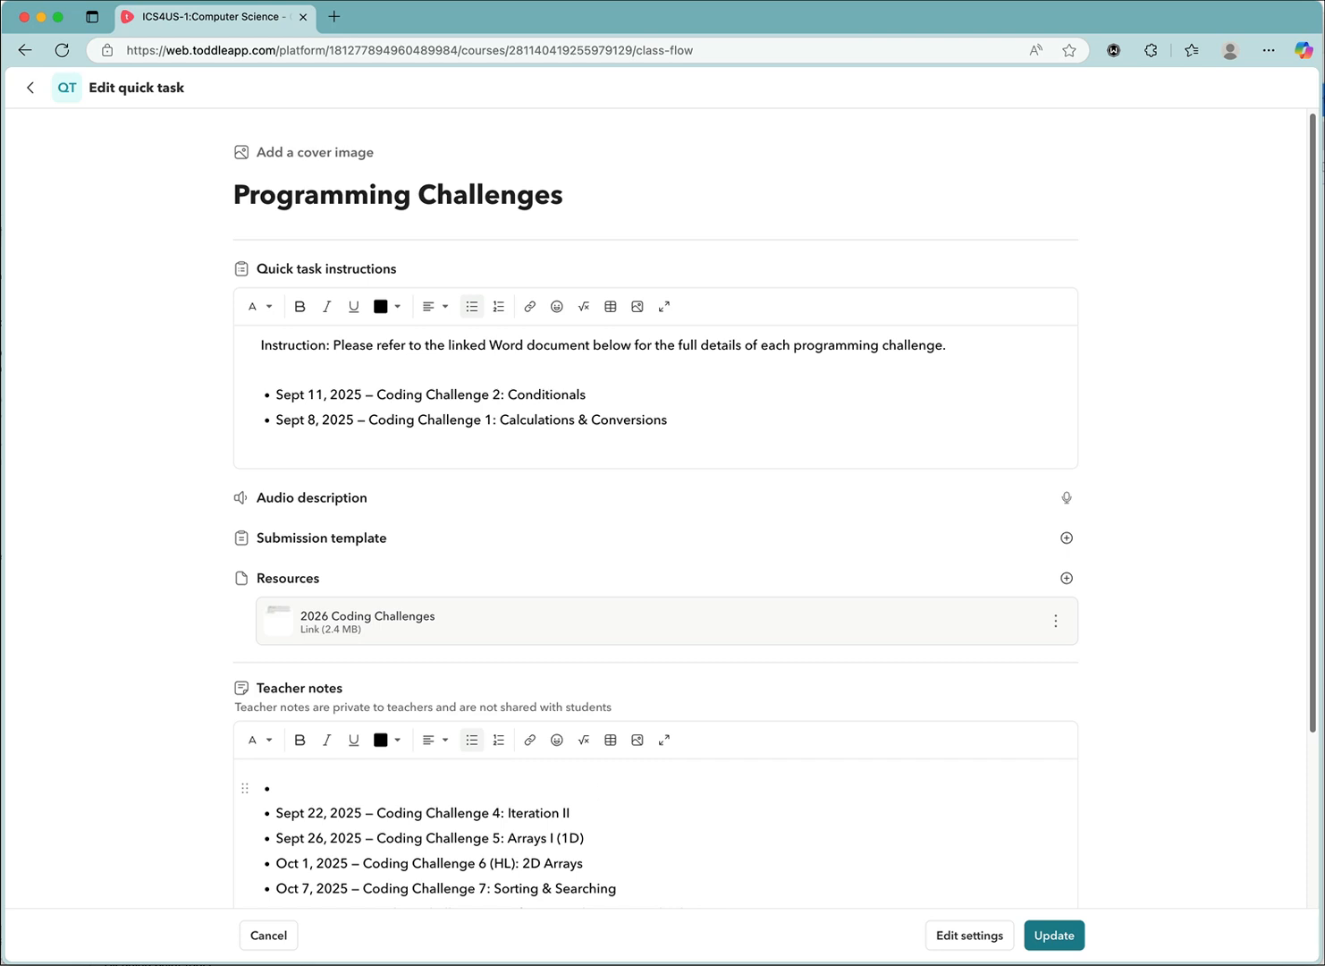
pyautogui.press('BackSpace')
pyautogui.press('BackSpace')
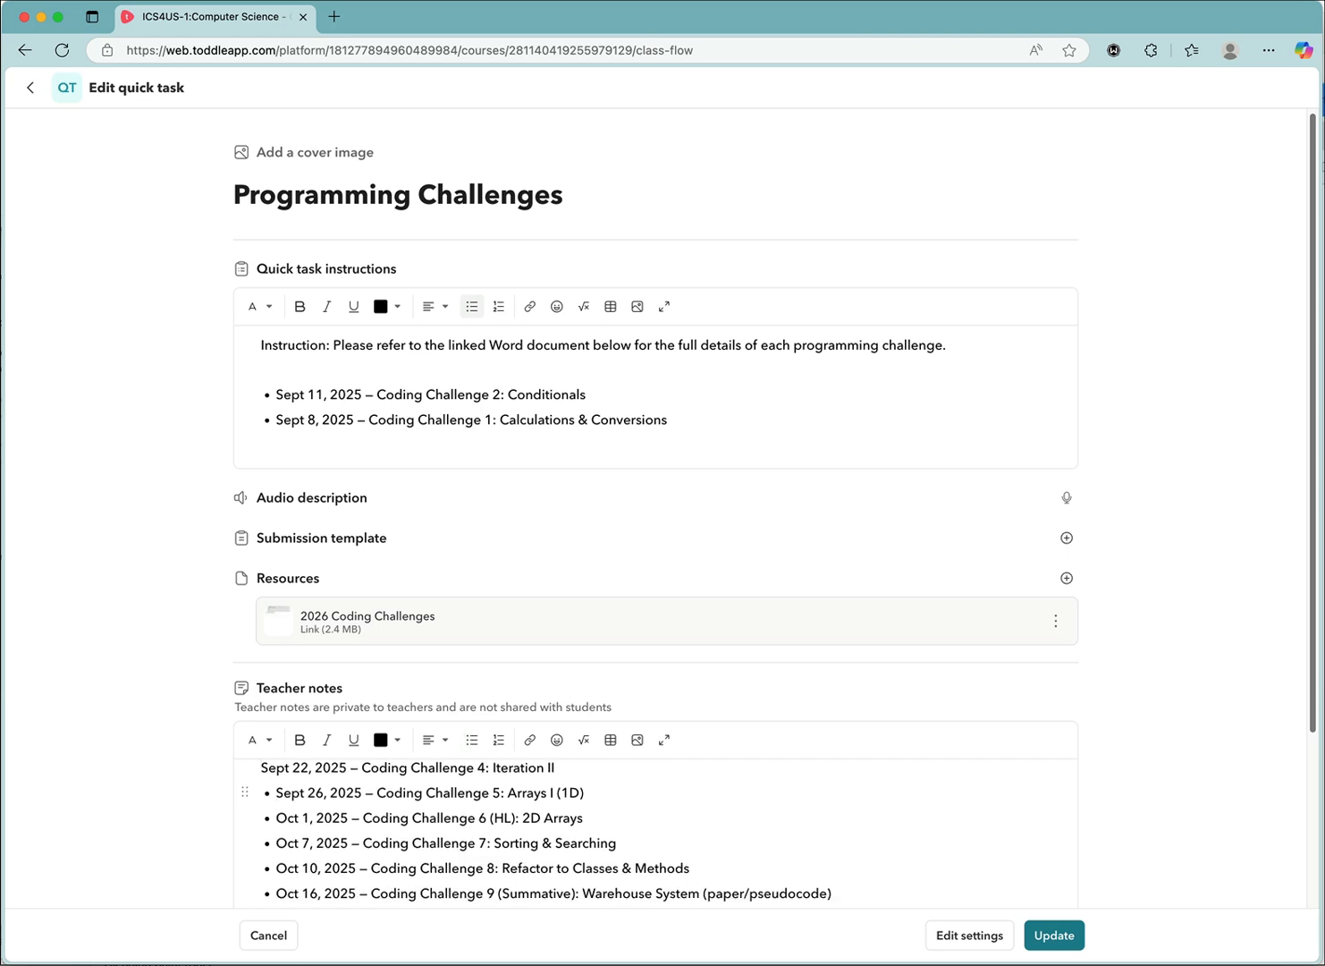
pyautogui.press('super+z')
pyautogui.click(276, 394)
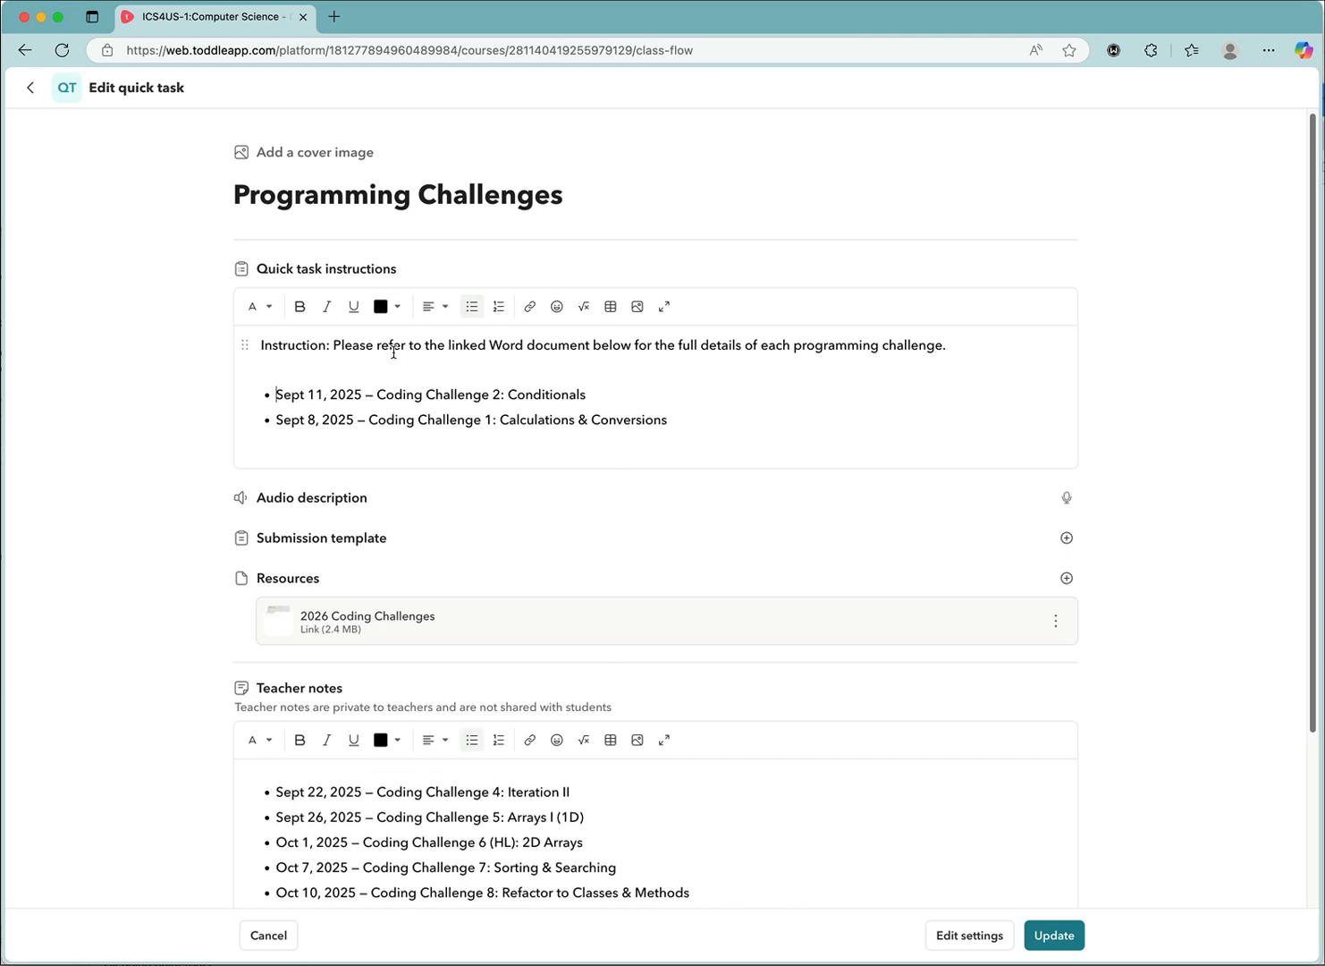
pyautogui.press('Return')
pyautogui.press('super+v')
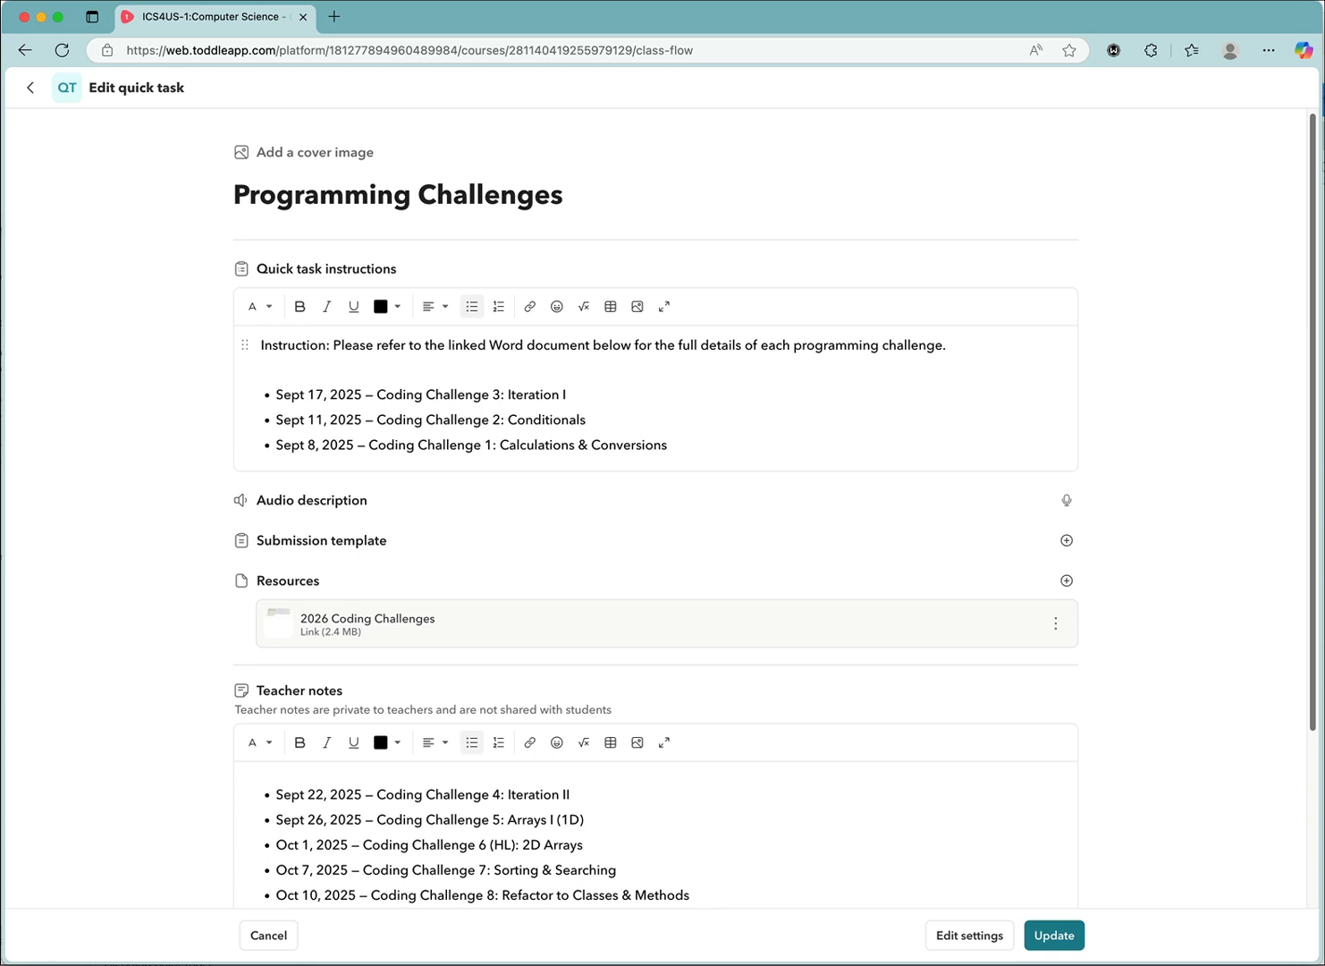
# Change the task's due date to 17 September 2025, 9:00 AM, and save the settings.
pyautogui.click(946, 942)
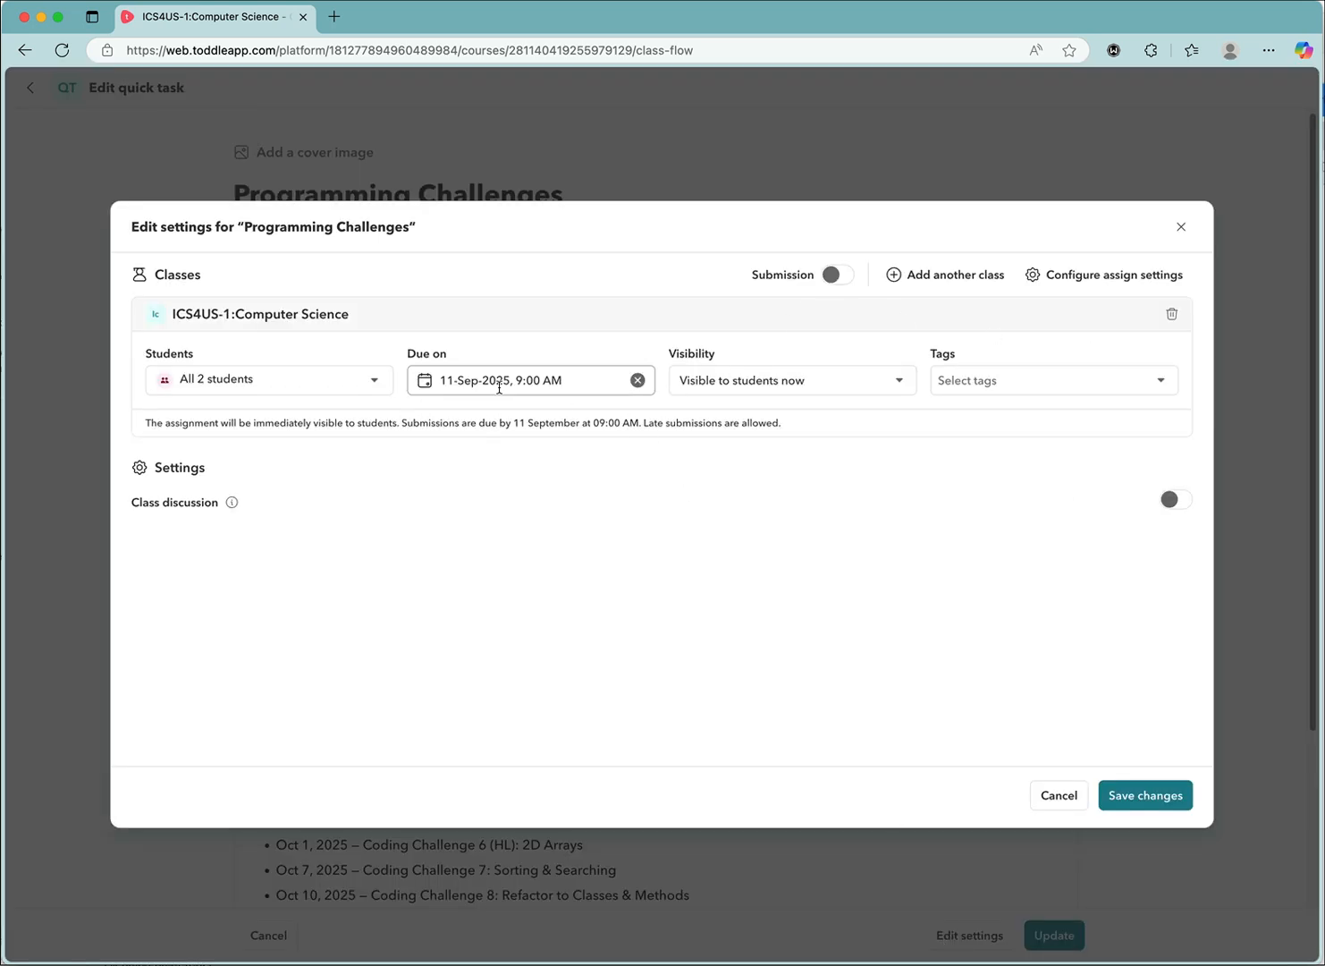
pyautogui.click(499, 387)
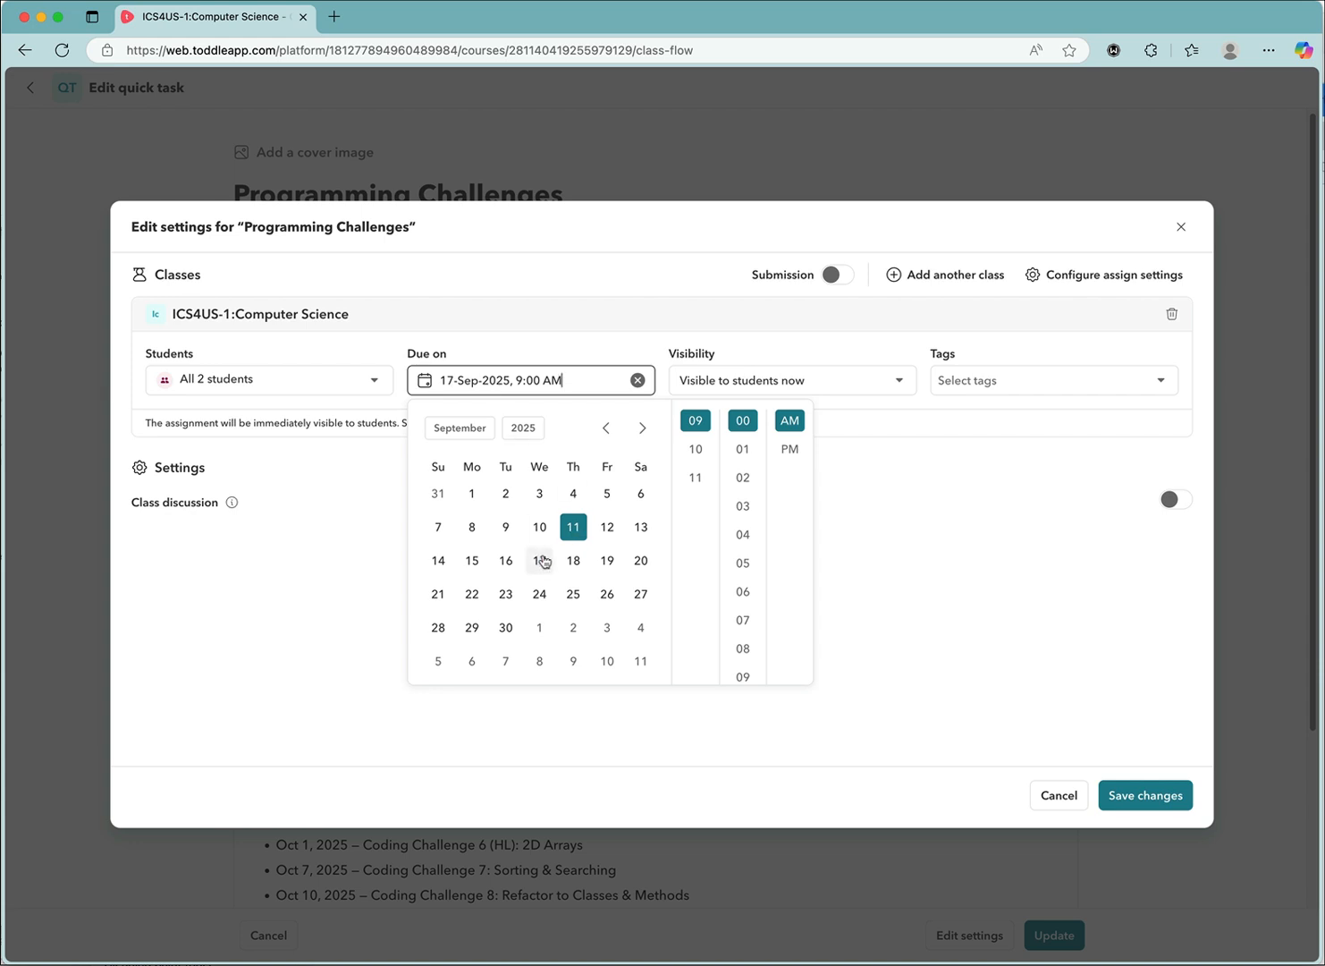
pyautogui.click(540, 560)
pyautogui.click(1145, 794)
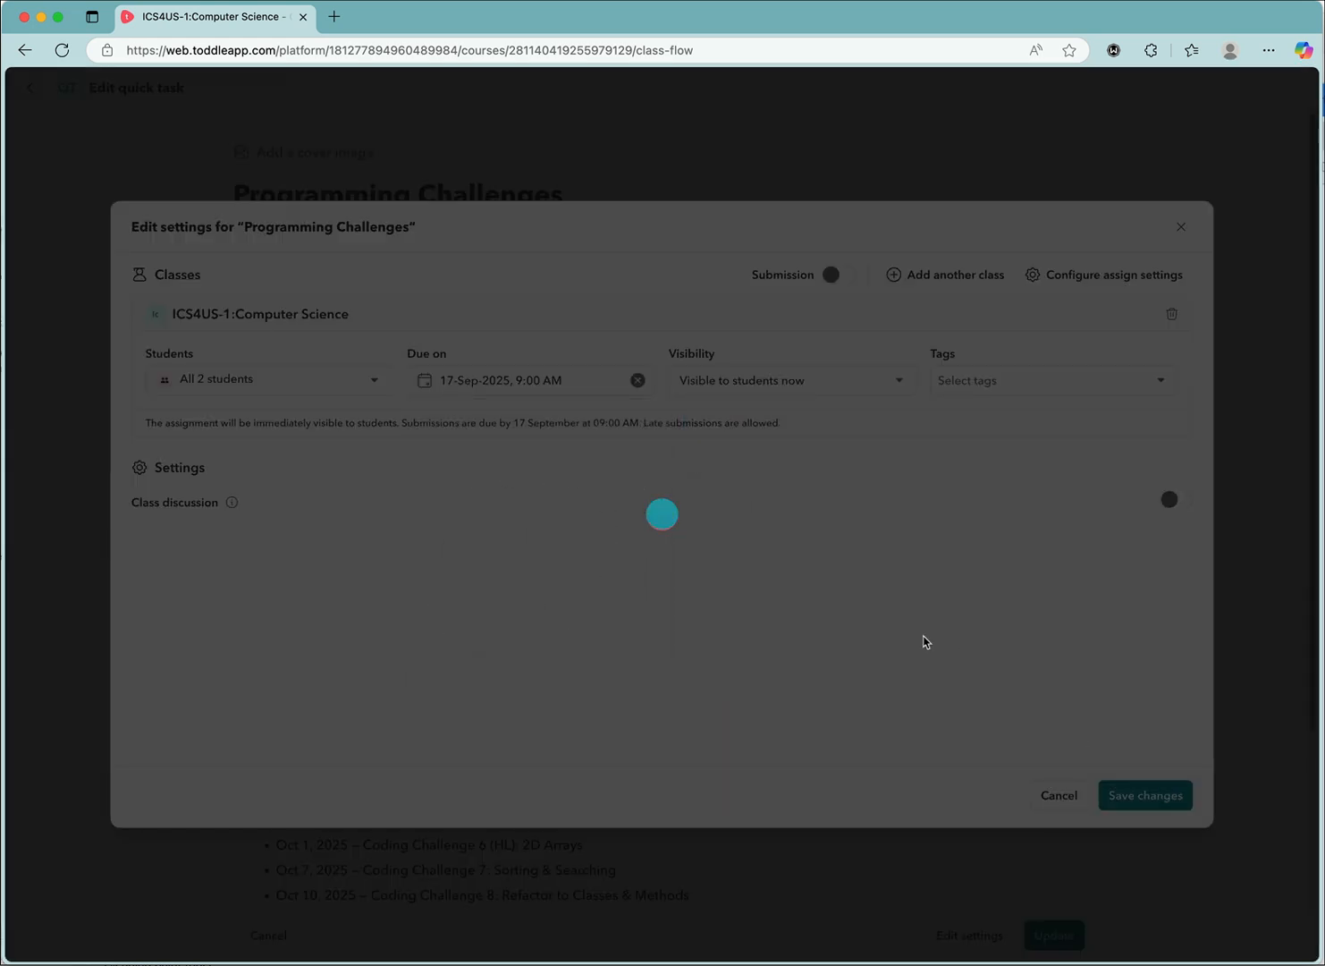